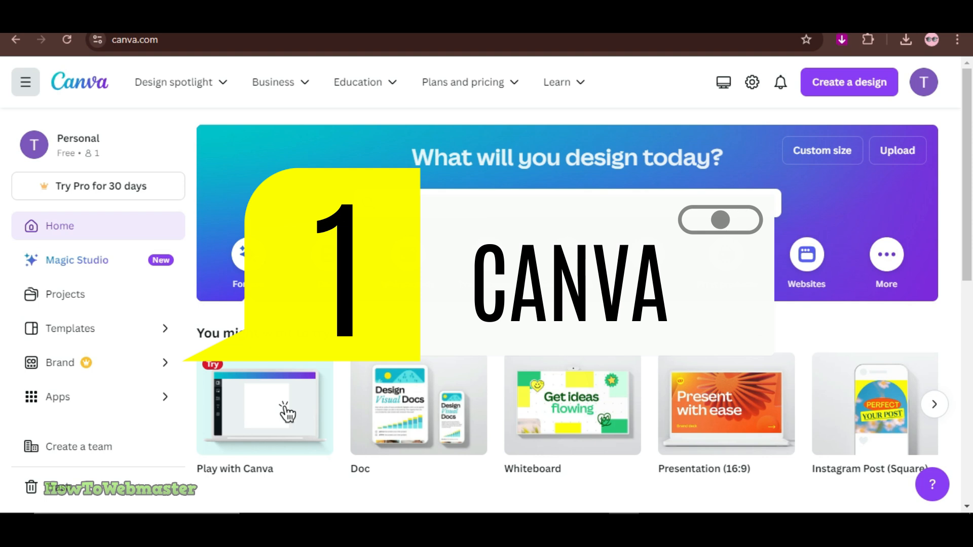
Step: Create a new 500 × 500 px Logo design and apply the Fradel & Spies boutique template to the page
left_click(840, 88)
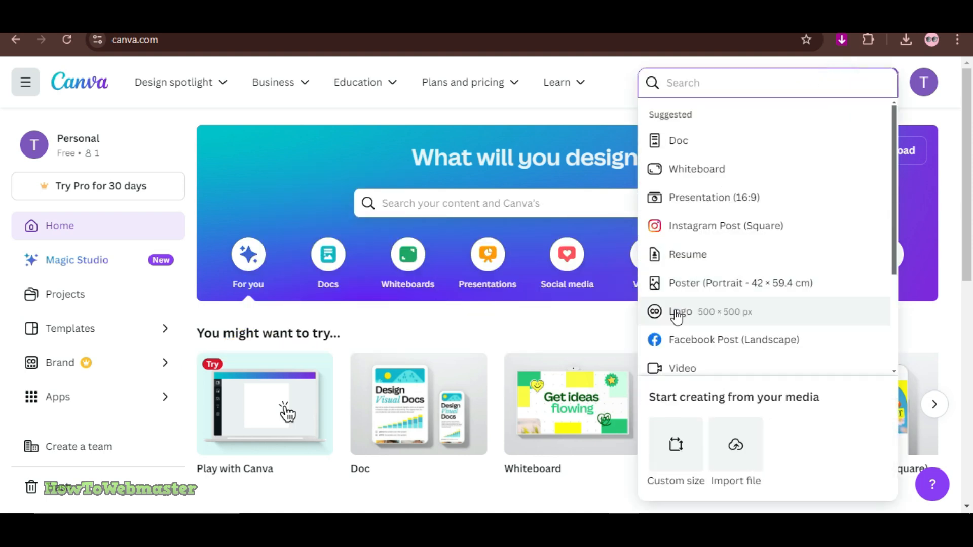
left_click(725, 314)
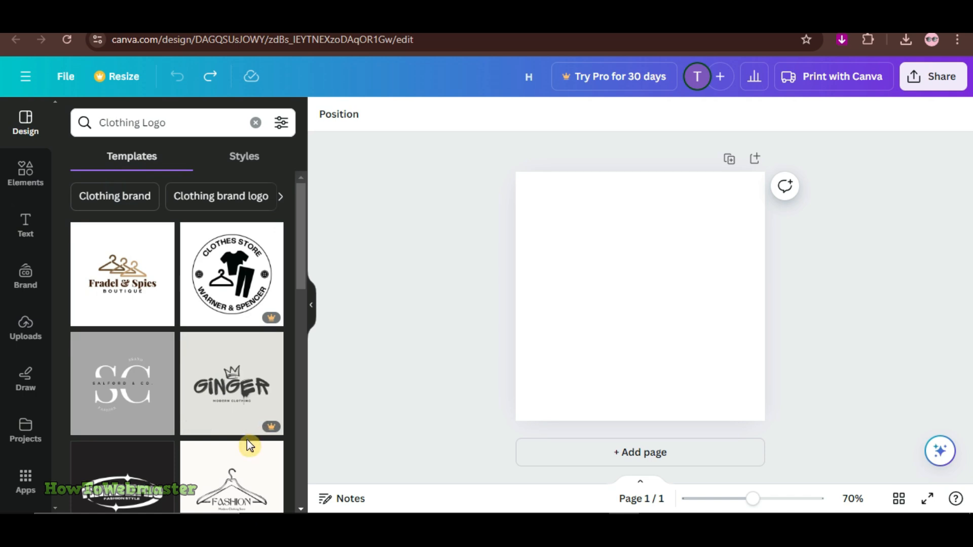
left_click_drag(122, 274, 580, 254)
Step: Replace the logo's main name text with "Style Haven"
left_click(617, 319)
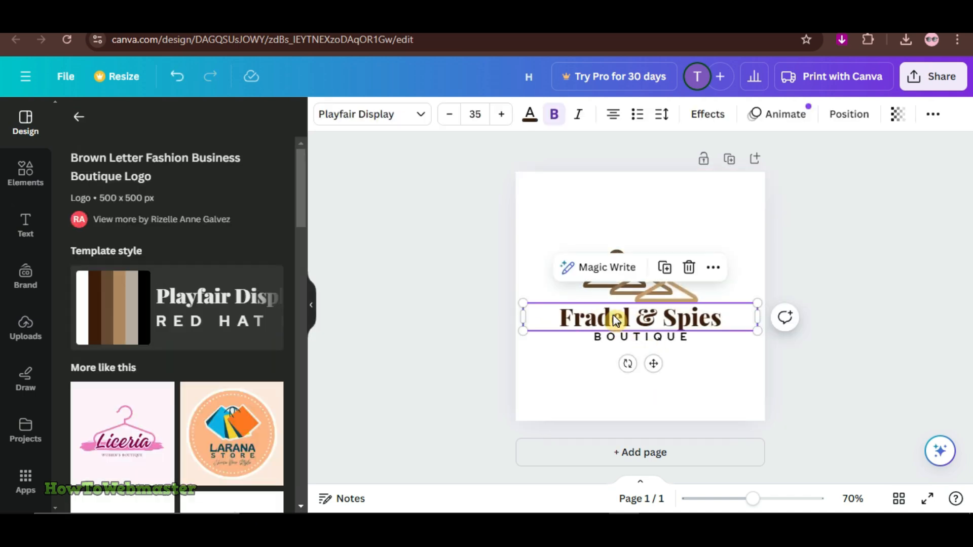
double_click(617, 319)
type("Sty")
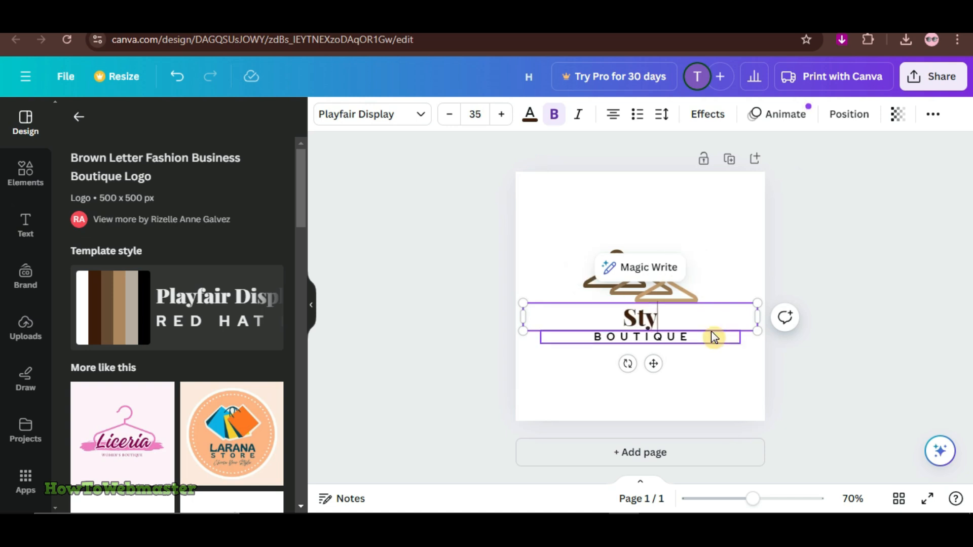
type("le a")
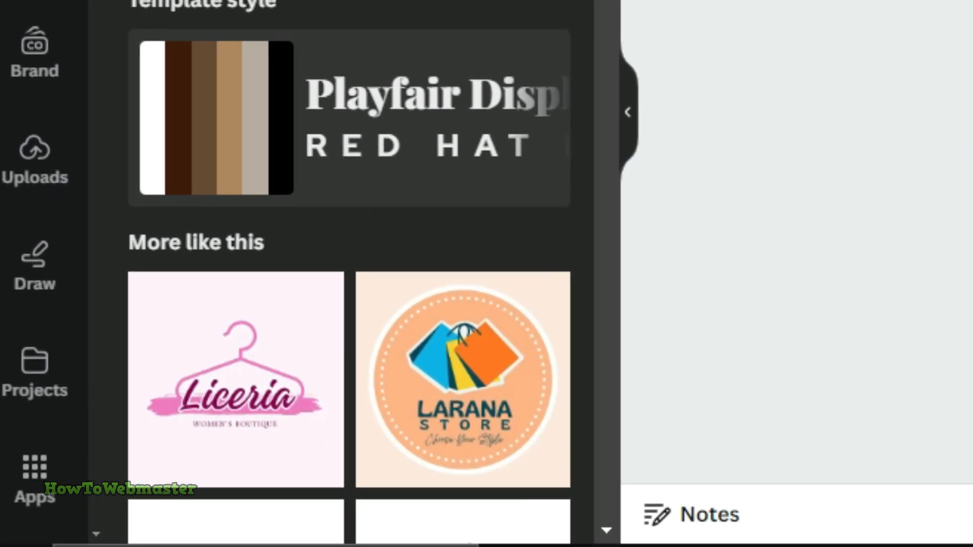
Step: Recolor the Style Haven text medium brown and the BOUTIQUE text burnt orange
left_click(530, 114)
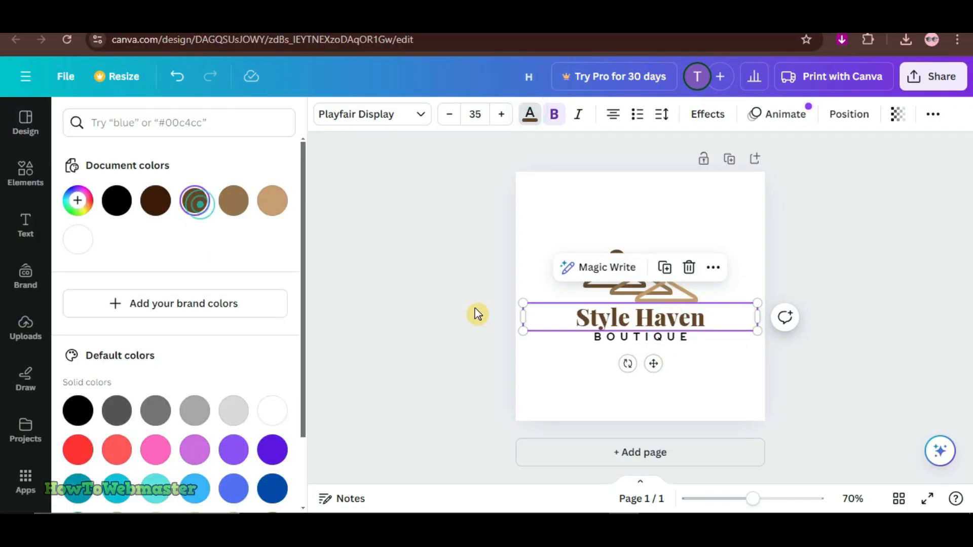
left_click(614, 337)
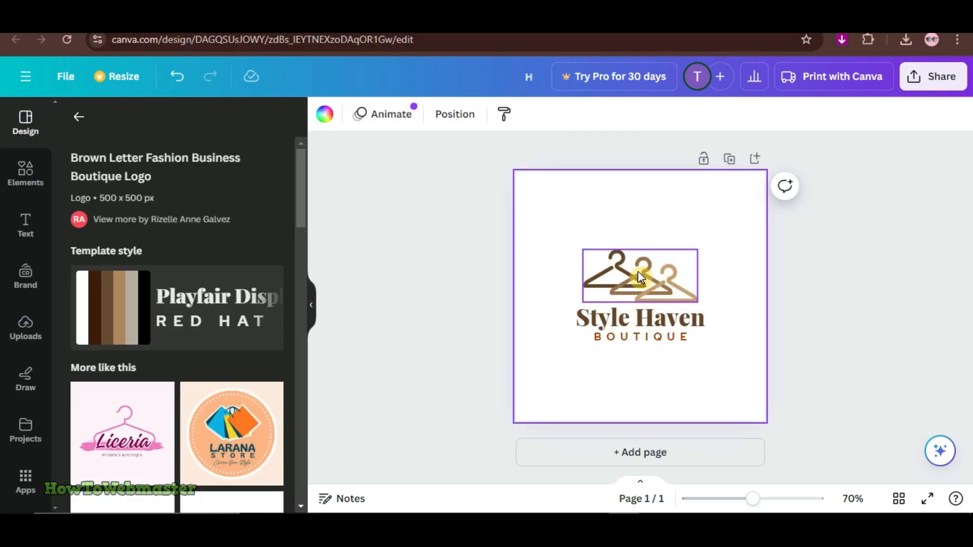
Step: Try several gradients on the logo's page background and settle on the yellow-to-pink gradient
double_click(640, 278)
left_click(729, 263)
left_click(320, 111)
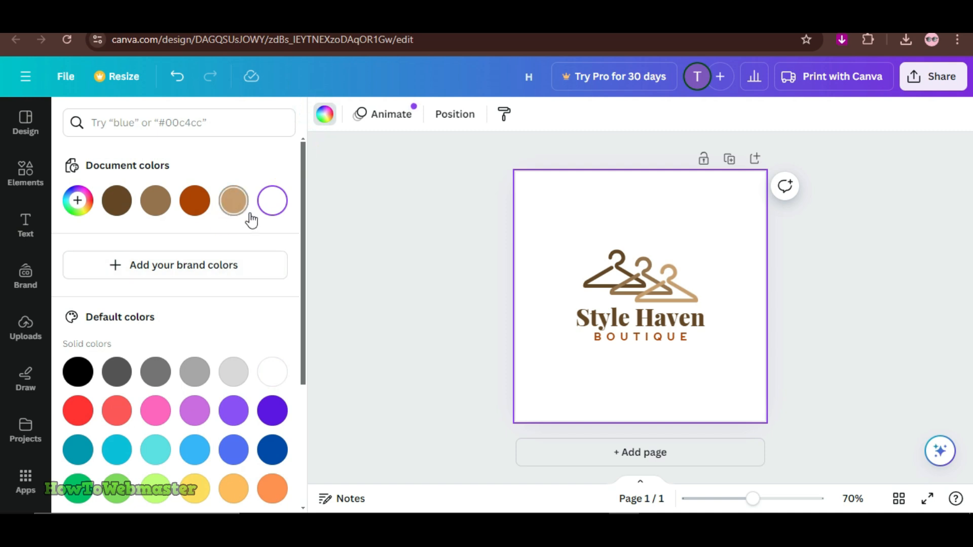
scroll(260, 397, "down", 3)
left_click(205, 419)
left_click(273, 416)
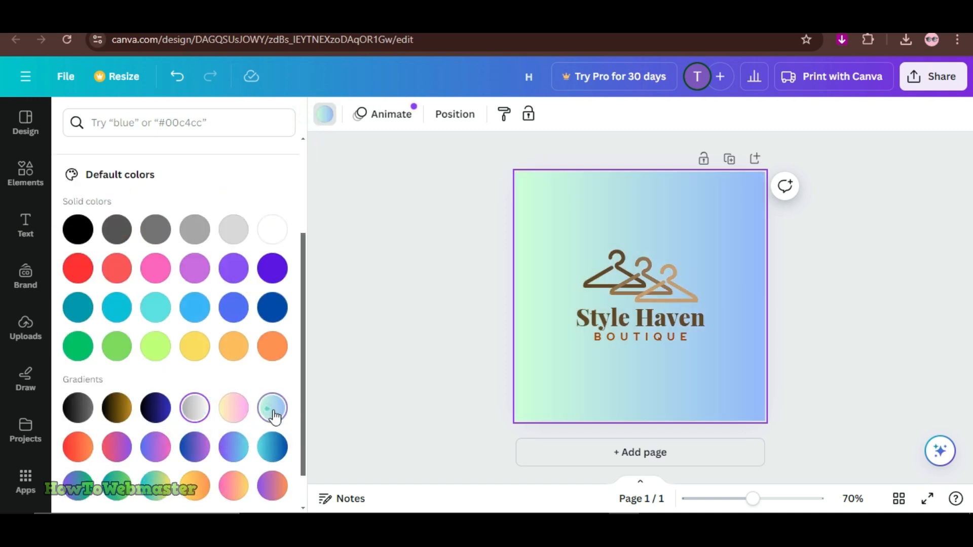
scroll(223, 445, "down", 1)
left_click(196, 442)
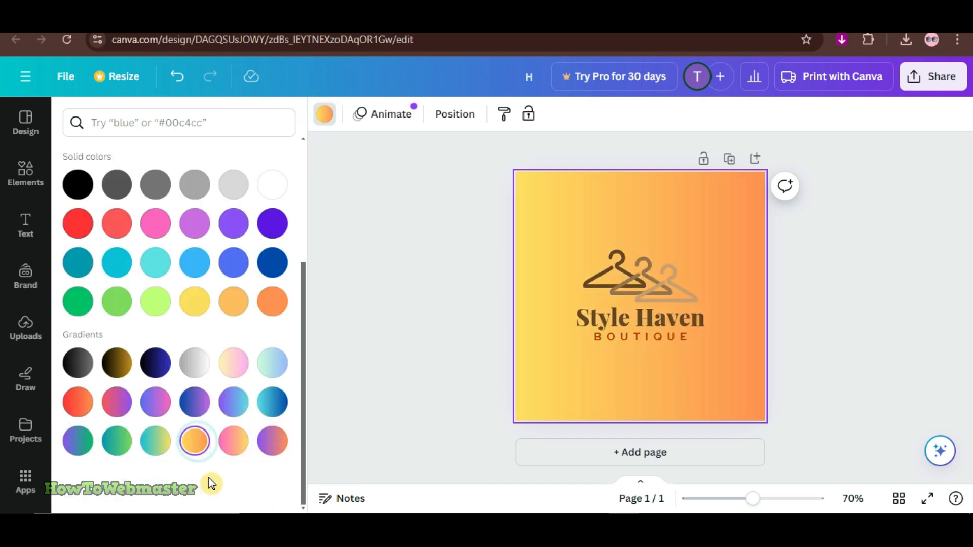
left_click(193, 364)
left_click(116, 362)
left_click(233, 363)
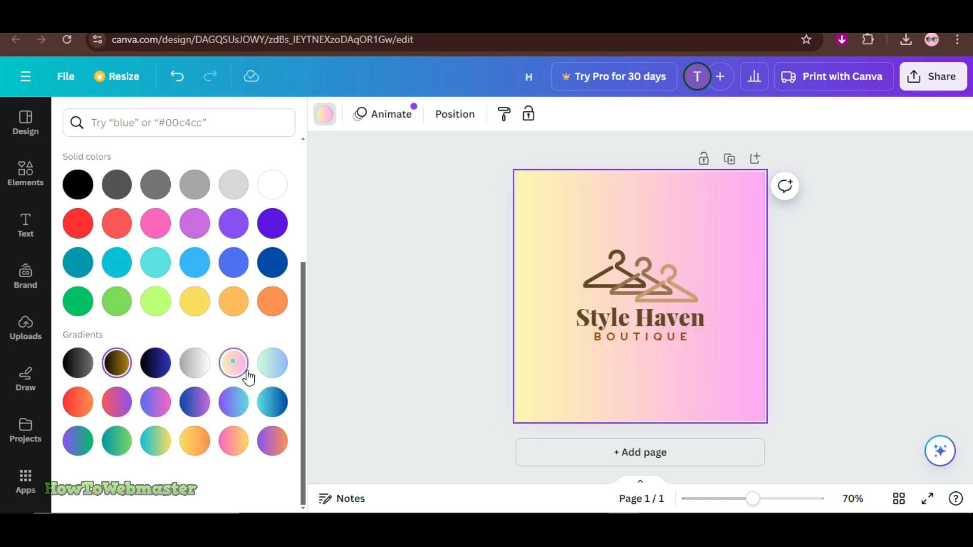
left_click(858, 386)
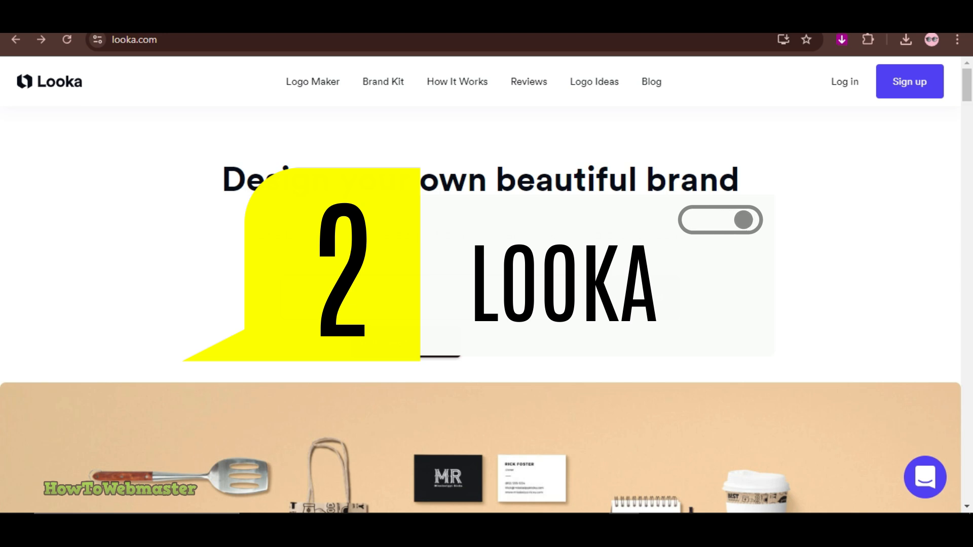
Step: Switch to Looka, start a logo for the business name "Style Haven" and browse the industry options
type("Haven")
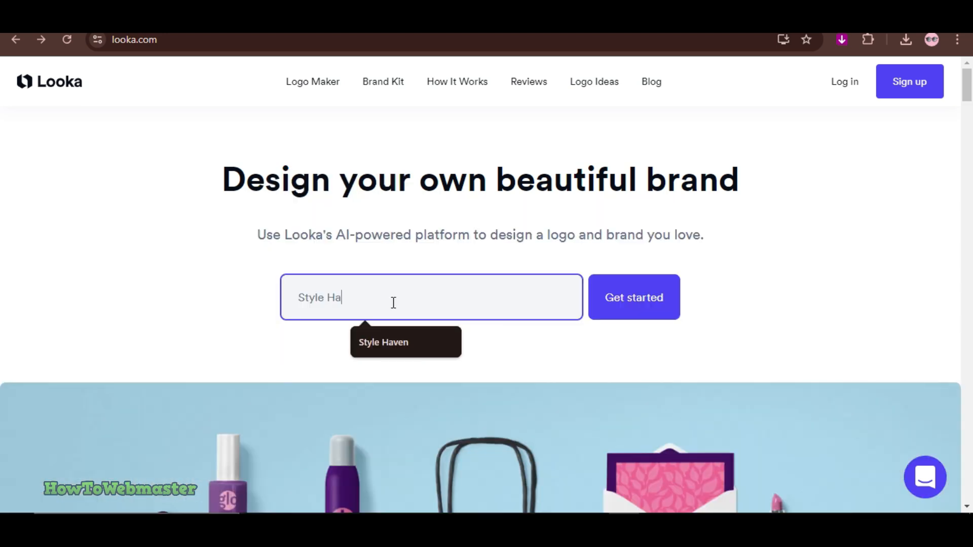
left_click(647, 304)
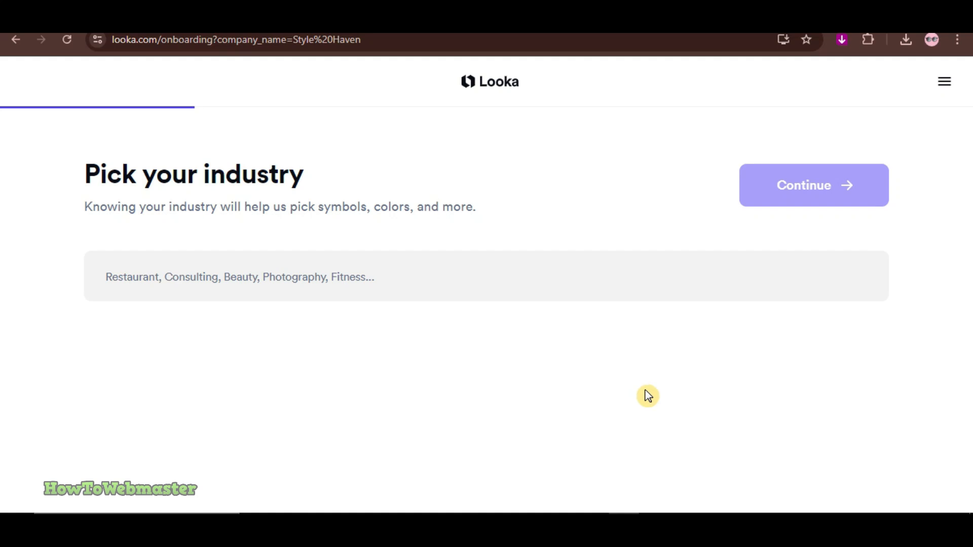
left_click(468, 288)
scroll(332, 360, "down", 15)
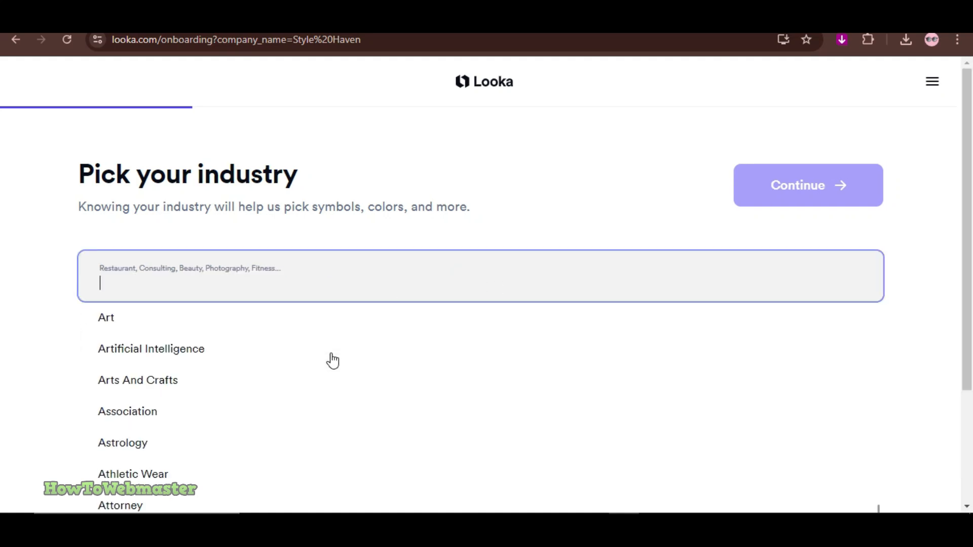
left_click(490, 278)
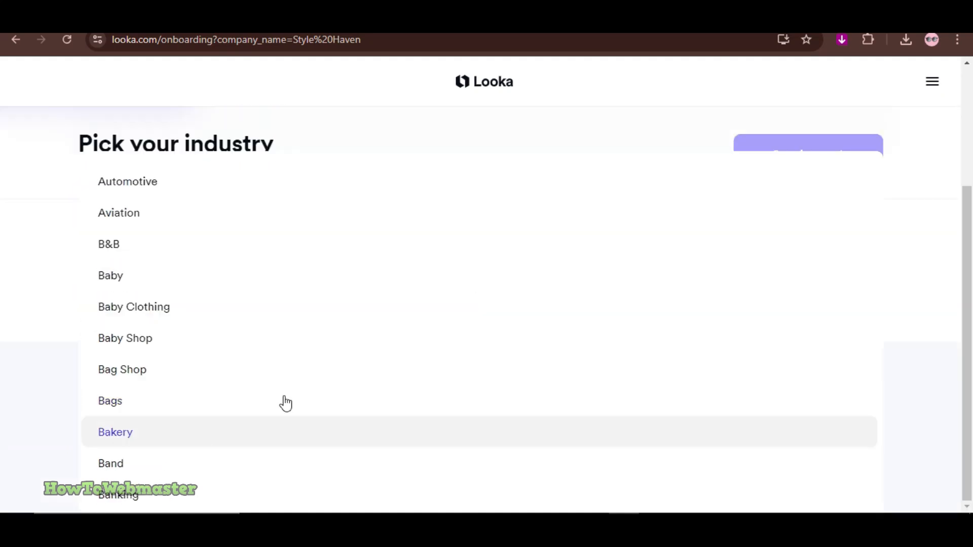
scroll(167, 414, "up", 10)
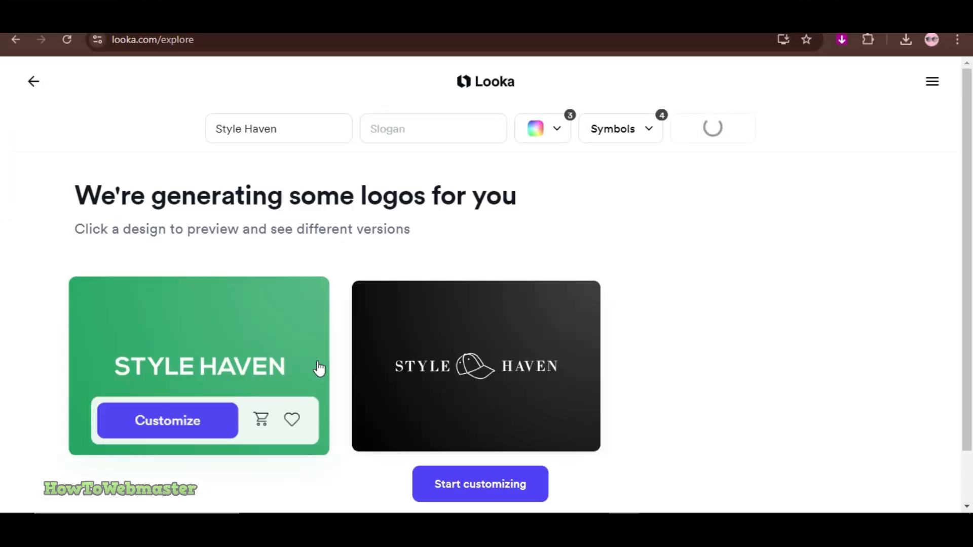
Step: Browse the generated logos and open the black Style Haven design with the pink dress for customizing
scroll(938, 356, "down", 9)
scroll(891, 382, "down", 12)
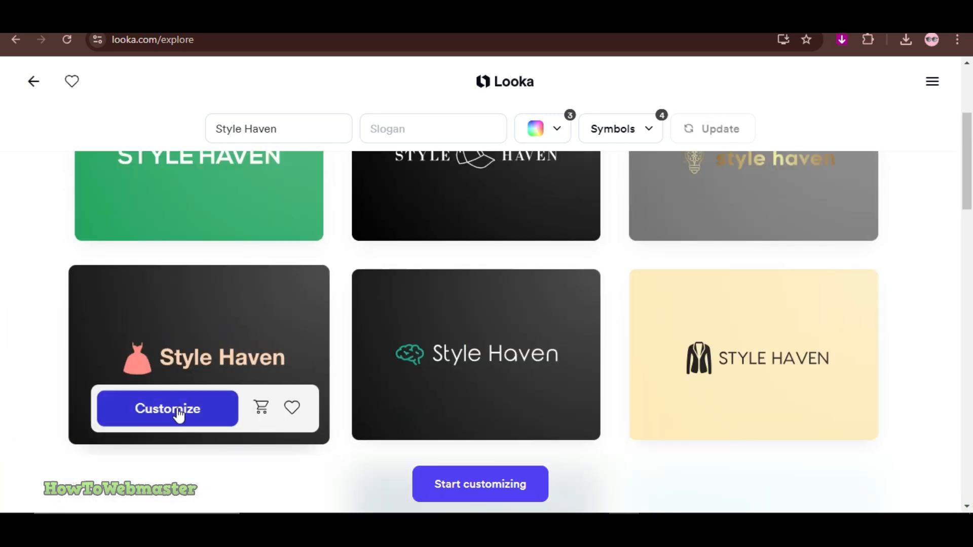
left_click(180, 411)
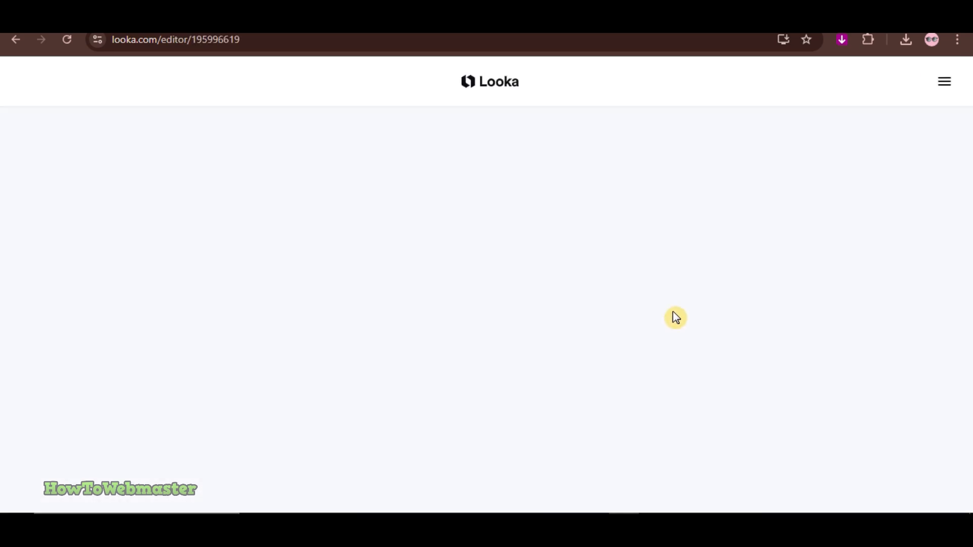
scroll(334, 398, "down", 4)
scroll(332, 402, "up", 4)
left_click(509, 233)
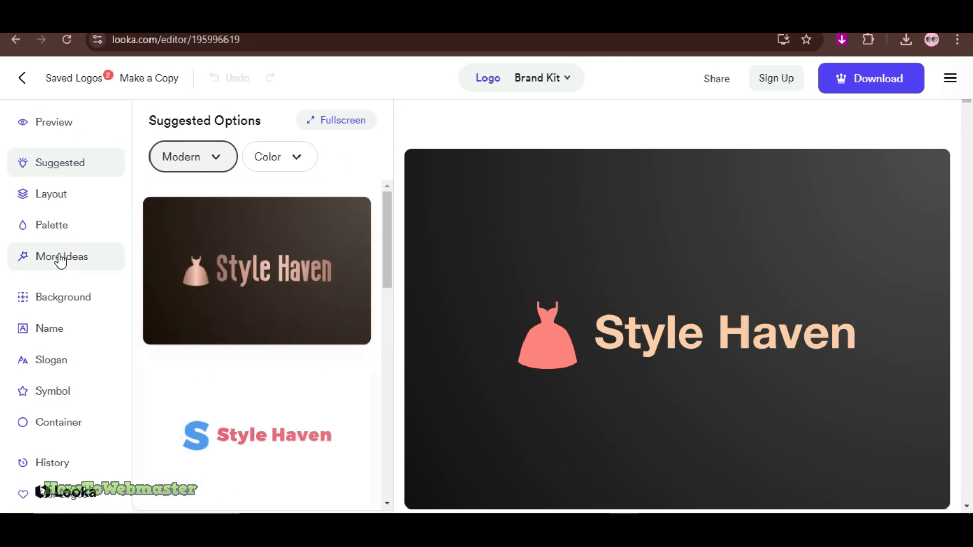
Step: Apply a light green palette to the logo and replace the A in HAVEN with a triangle symbol
left_click(57, 222)
left_click(325, 332)
left_click(54, 258)
left_click(262, 155)
scroll(377, 336, "down", 6)
left_click(338, 155)
scroll(375, 325, "down", 3)
scroll(374, 343, "down", 5)
left_click(297, 346)
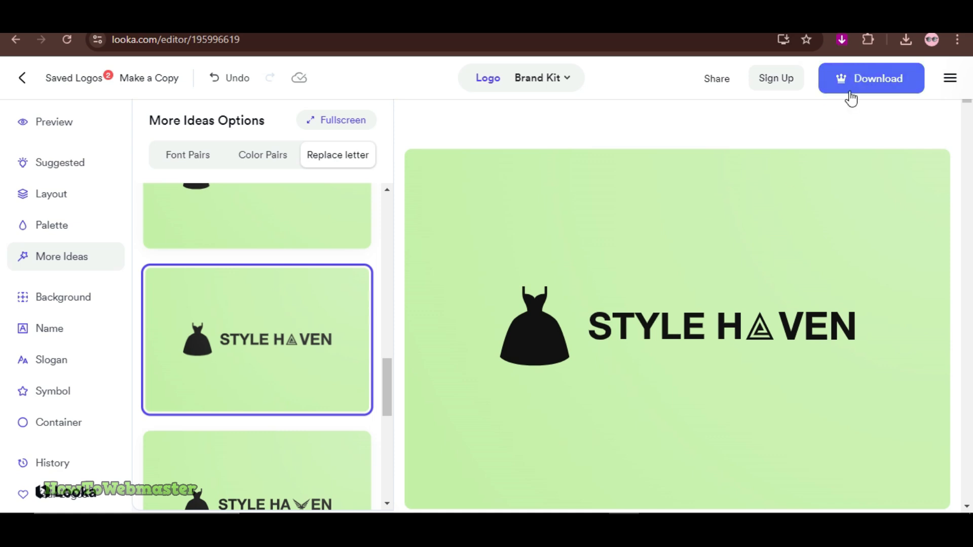
Step: View the logo's download offer, close it and examine the logo mockups and brand color palette
left_click(869, 93)
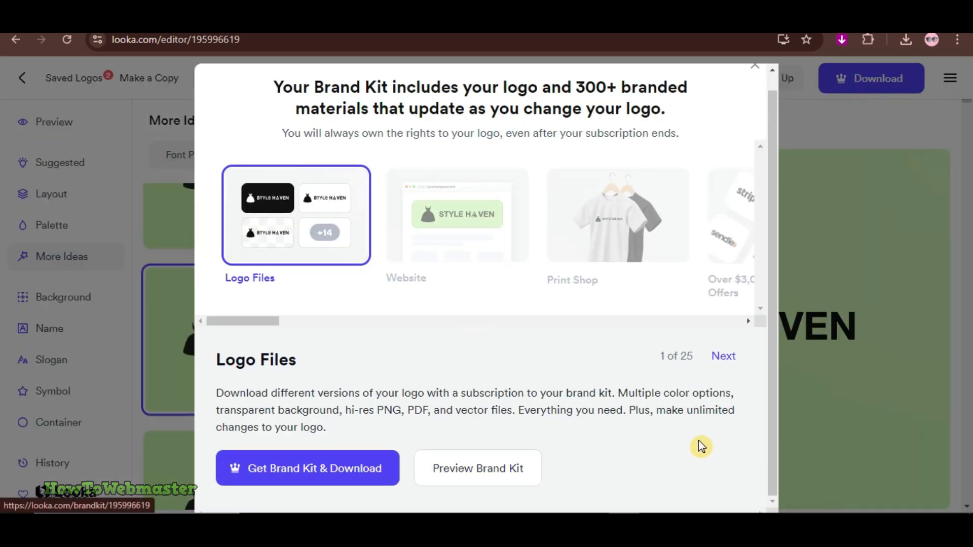
left_click(787, 74)
scroll(899, 386, "down", 10)
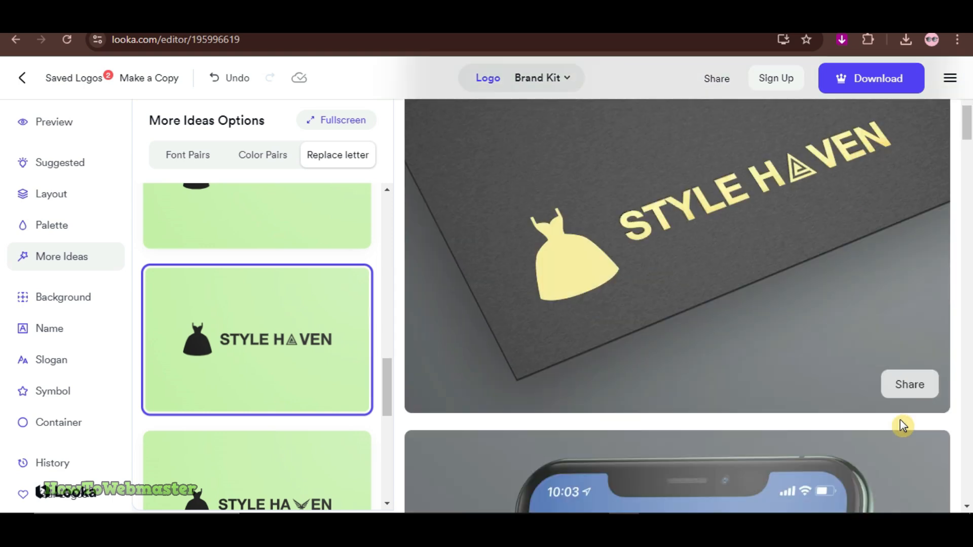
scroll(901, 430, "down", 8)
scroll(902, 429, "down", 15)
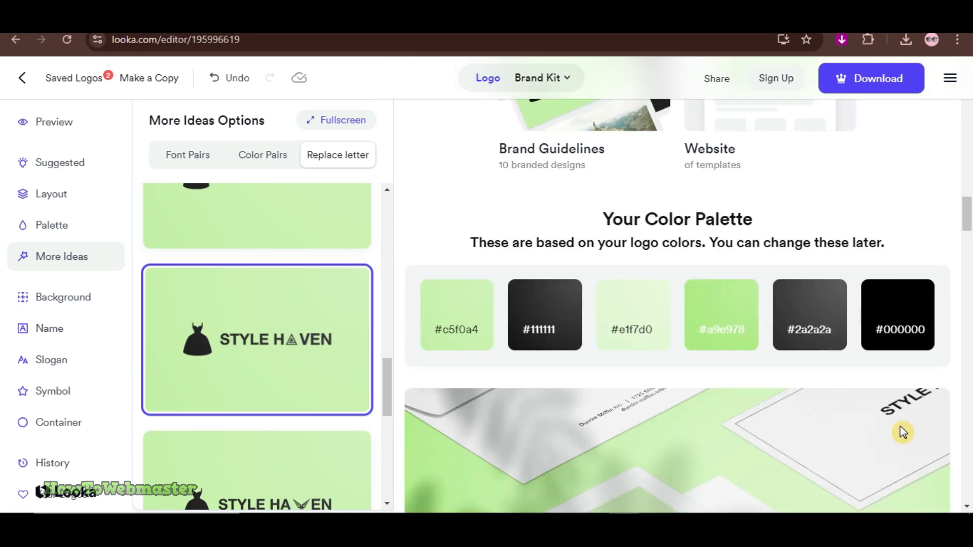
scroll(880, 382, "up", 2)
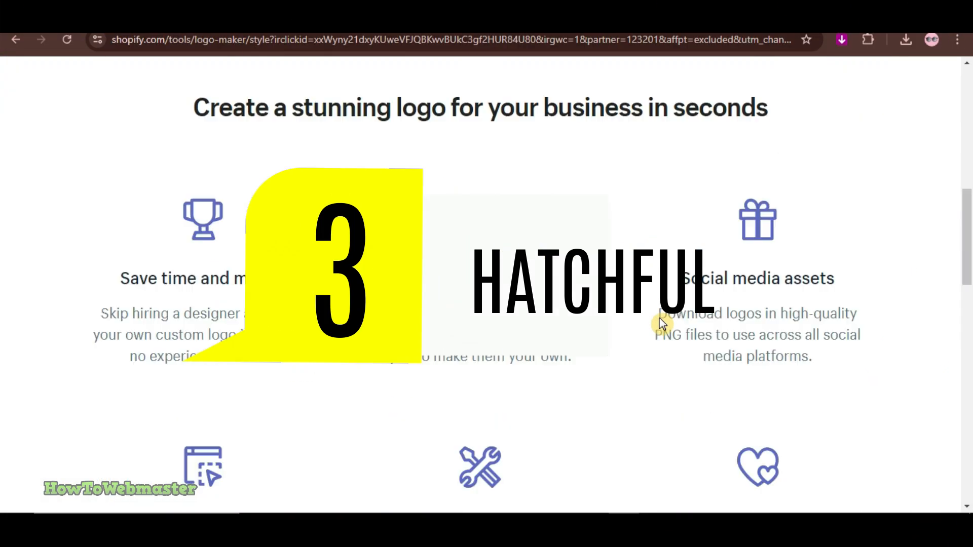
Step: Switch to Shopify's Hatchful logo maker, start a new logo and choose Fashion as the industry
scroll(2, 395, "down", 15)
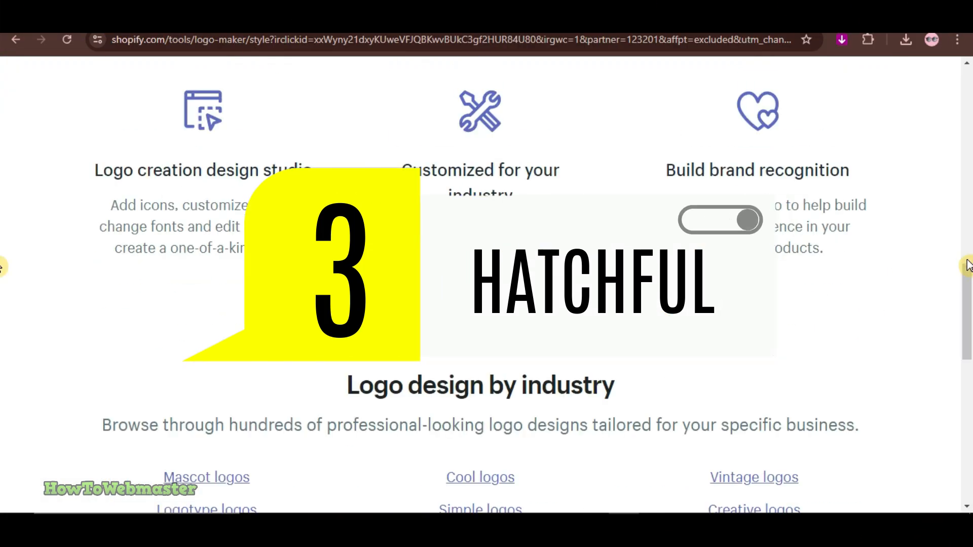
scroll(3, 395, "down", 5)
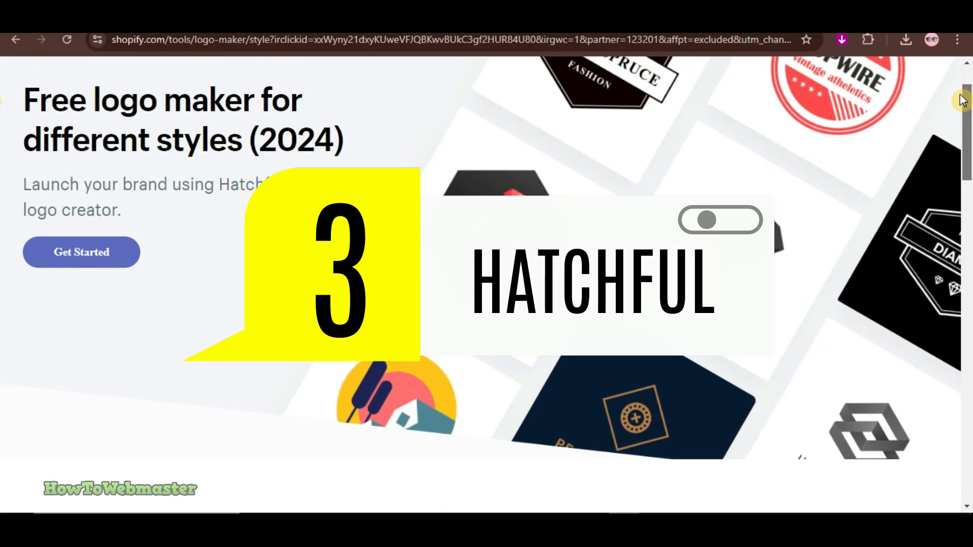
left_click(104, 254)
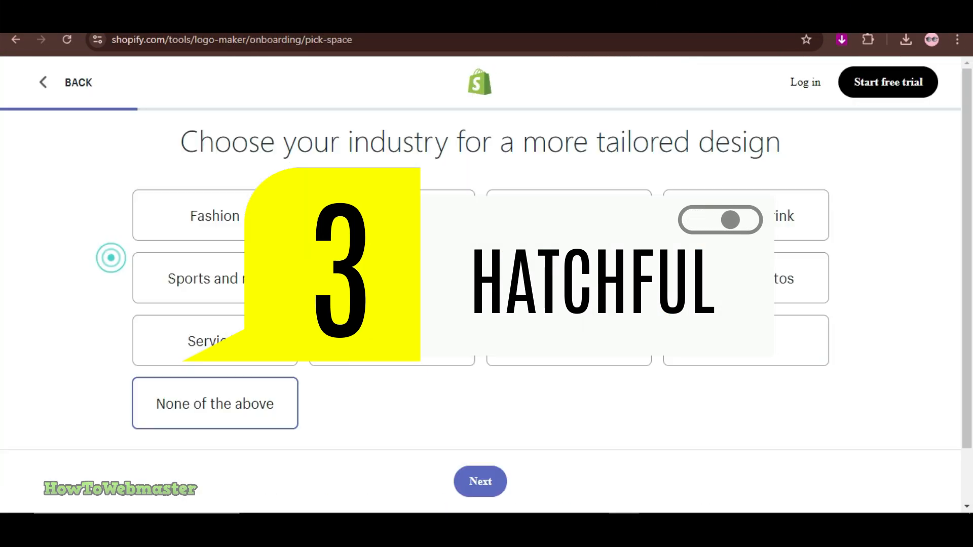
left_click(219, 253)
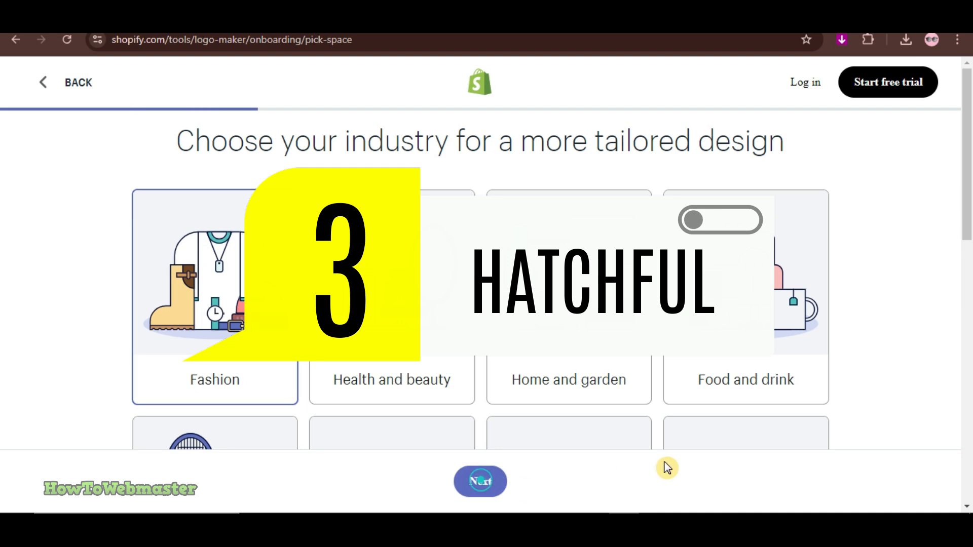
scroll(912, 315, "down", 4)
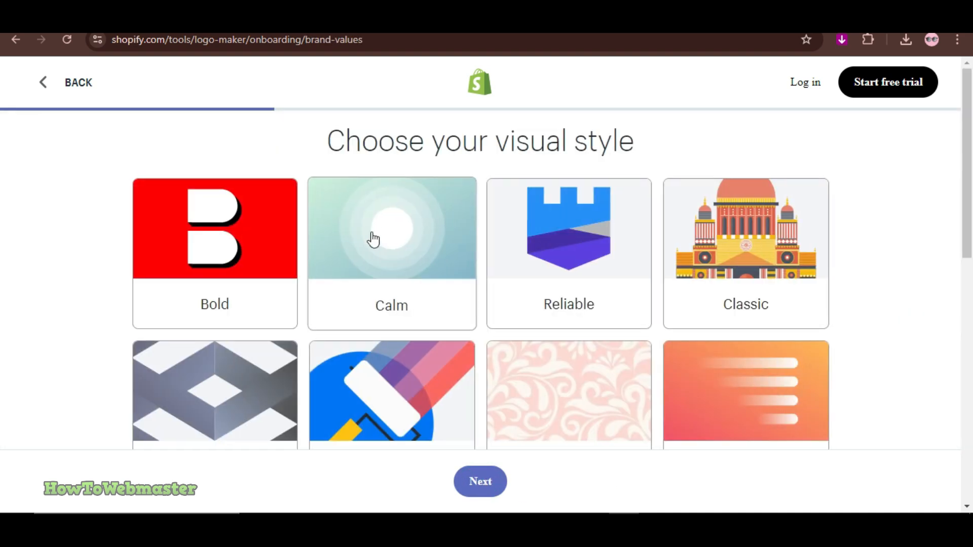
Step: Choose Calm and Elegant as the visual styles and continue to the business name
left_click(372, 238)
scroll(902, 276, "down", 1)
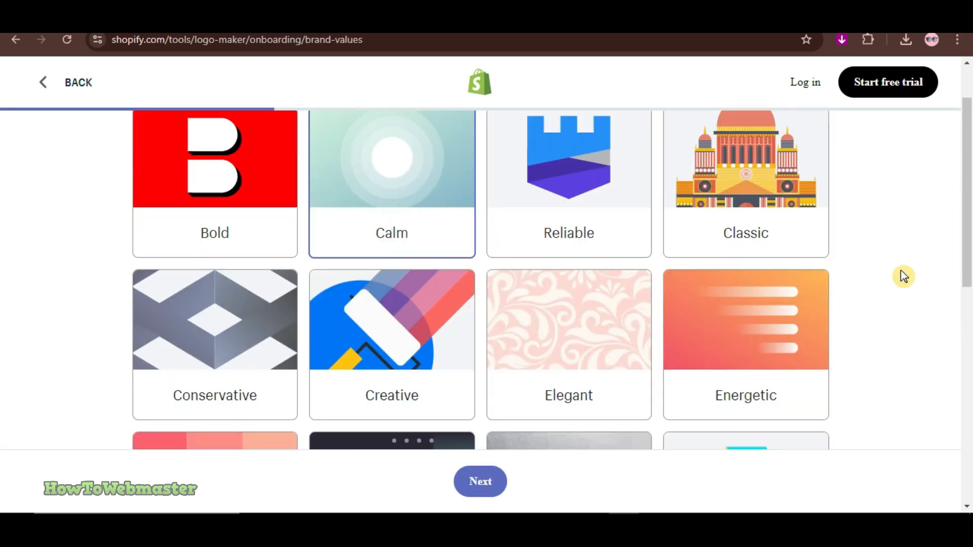
left_click(554, 325)
scroll(914, 355, "down", 3)
left_click(463, 469)
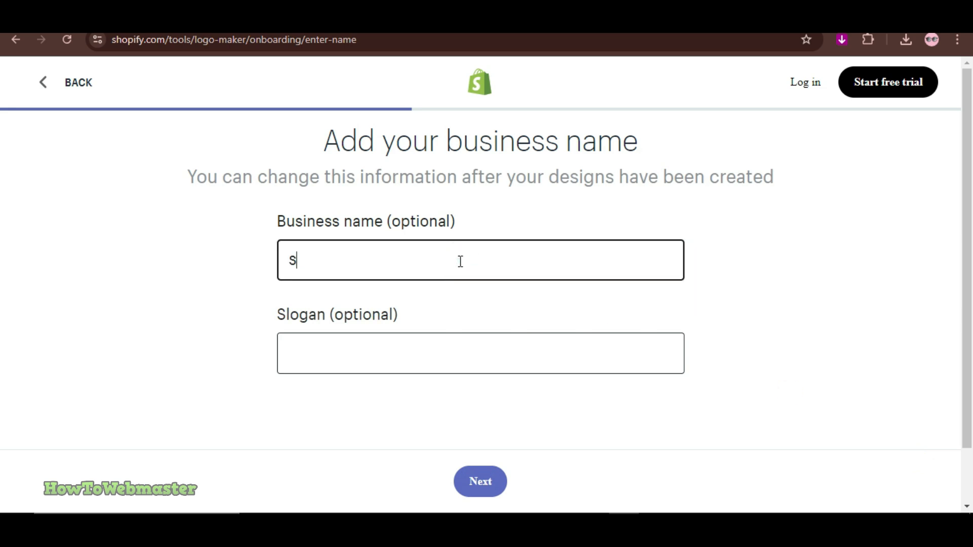
Step: Enter "Style Haven" as the business name and complete the remaining setup choice to generate logos
left_click(481, 482)
left_click(770, 233)
scroll(882, 299, "down", 5)
left_click(488, 494)
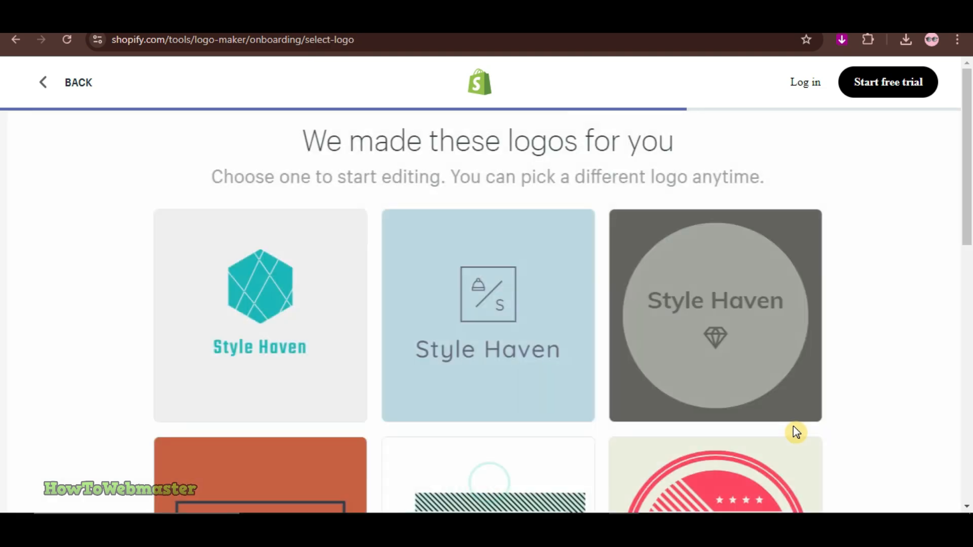
Step: Open the peach Style Haven logo with the crown icon for editing
scroll(943, 294, "down", 8)
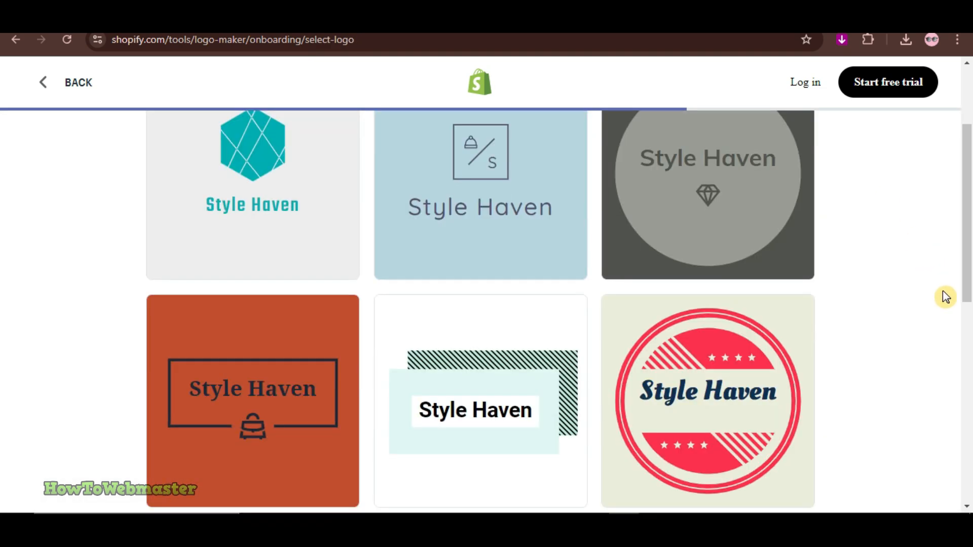
left_click(733, 361)
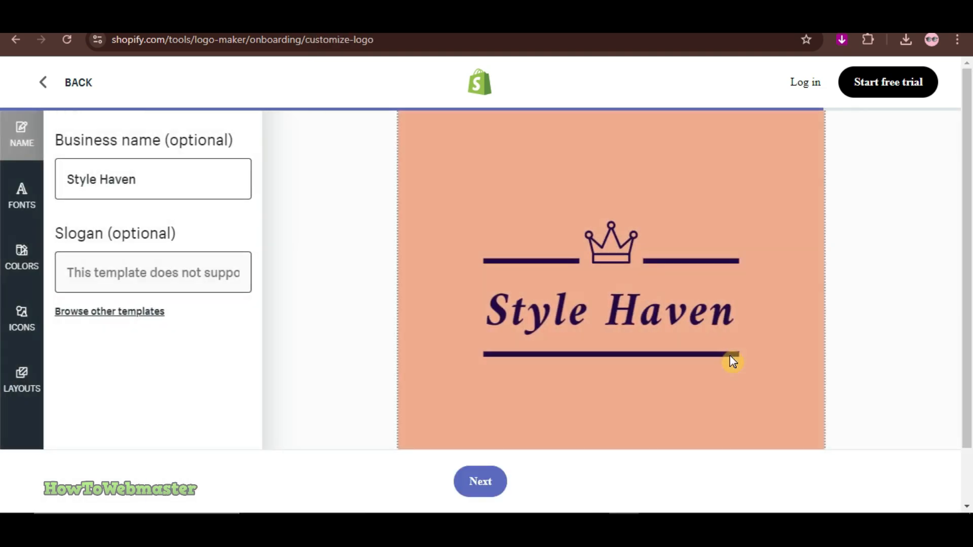
Step: Apply the layout with double lines beside the crown and a short bar and dot beneath the Style Haven name
scroll(557, 347, "down", 1)
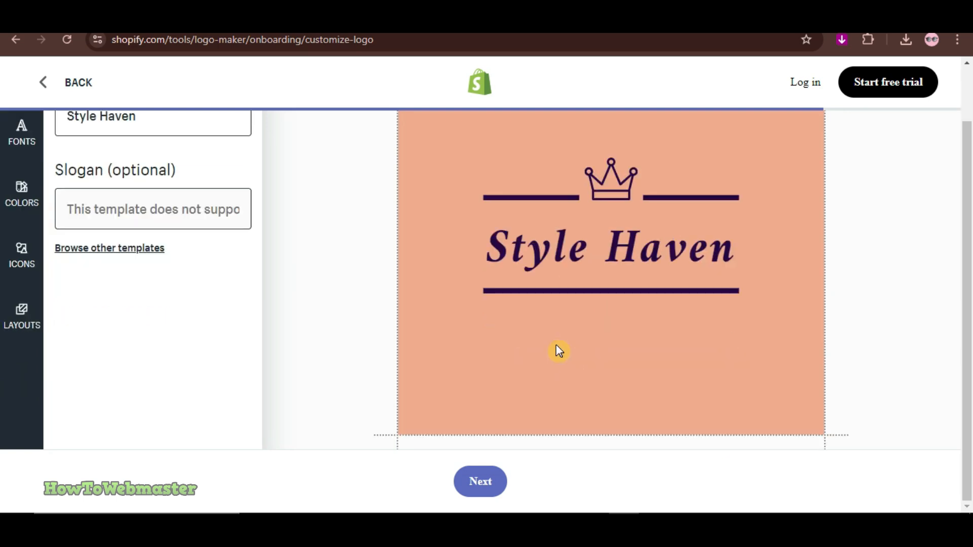
left_click(22, 187)
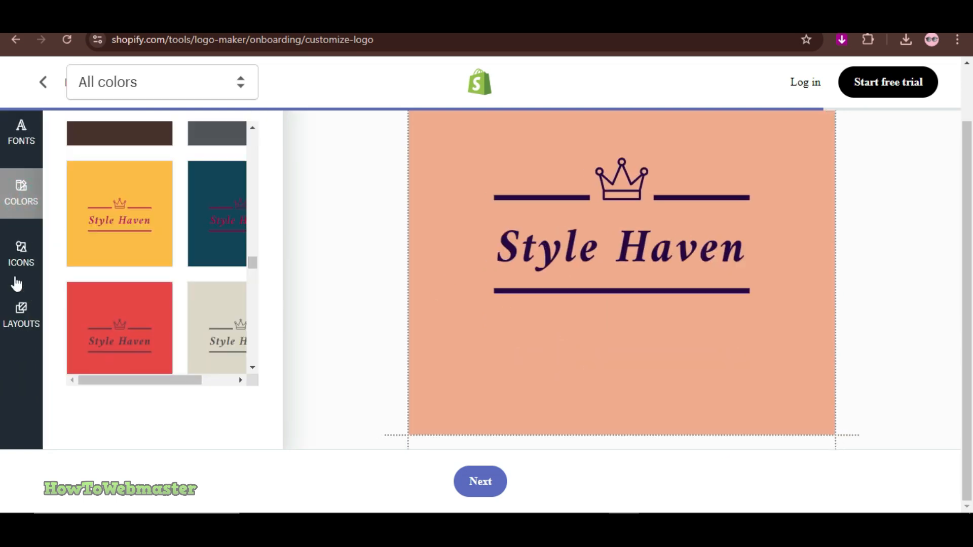
left_click(19, 261)
left_click(21, 316)
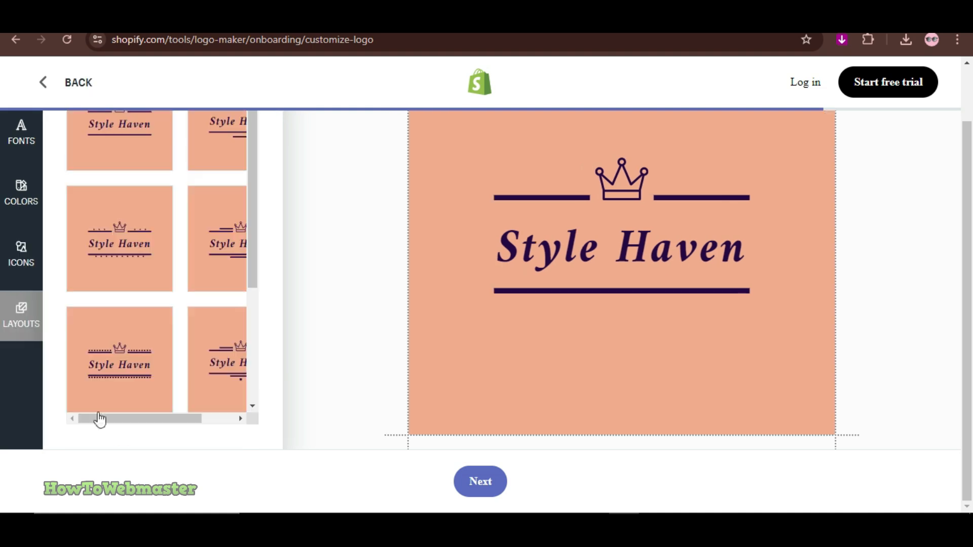
left_click_drag(142, 419, 175, 419)
scroll(245, 329, "up", 1)
scroll(245, 336, "down", 1)
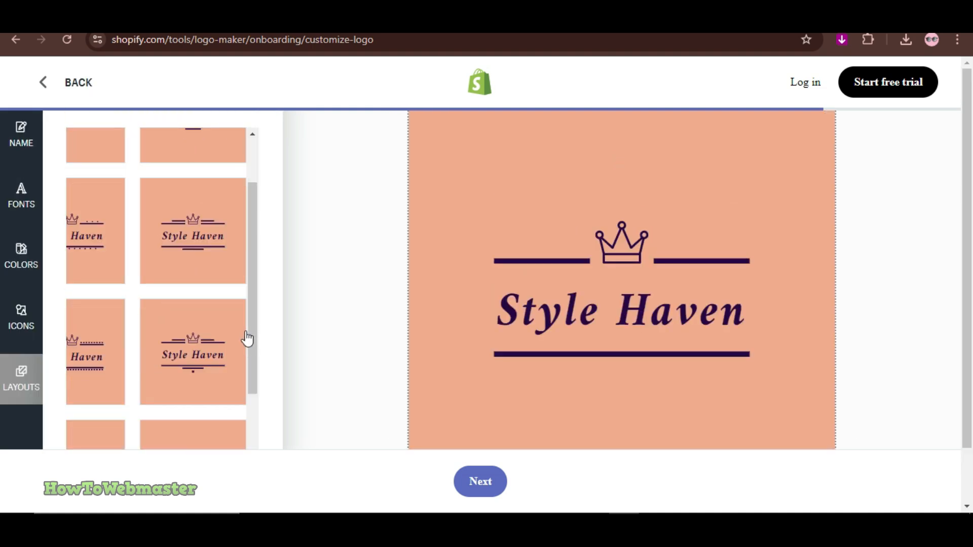
left_click(207, 355)
scroll(701, 370, "down", 1)
scroll(825, 368, "up", 1)
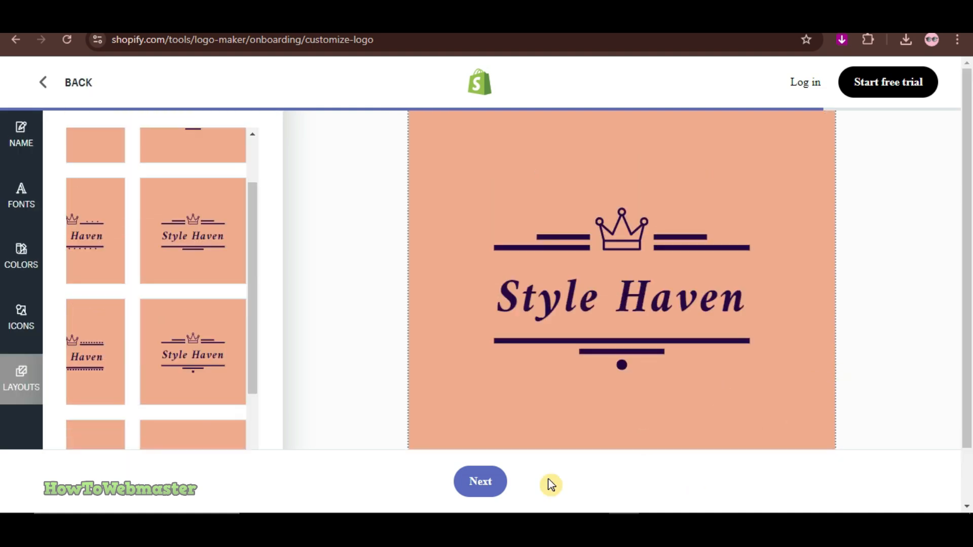
Step: Continue to the logo's download page and examine the package contents and social media previews
left_click(480, 481)
scroll(765, 325, "down", 4)
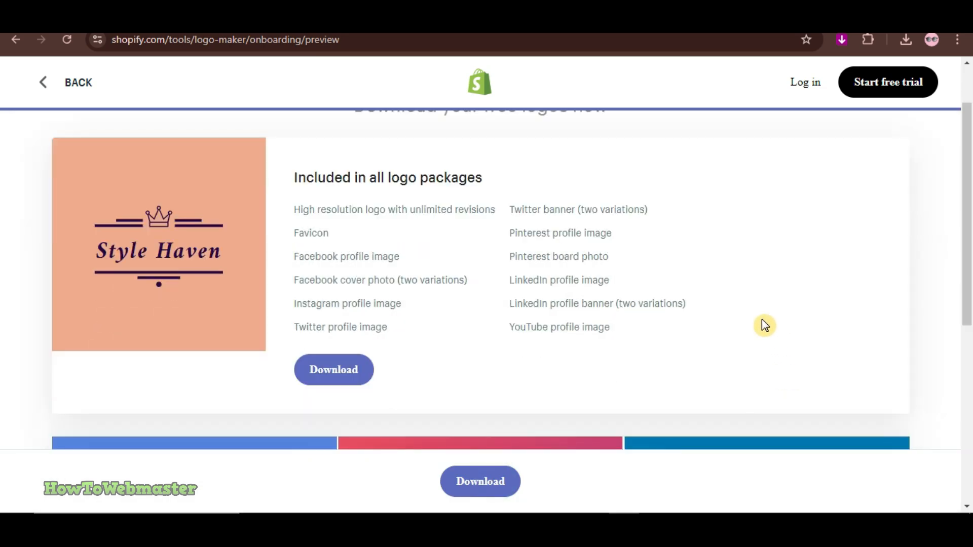
scroll(754, 343, "up", 3)
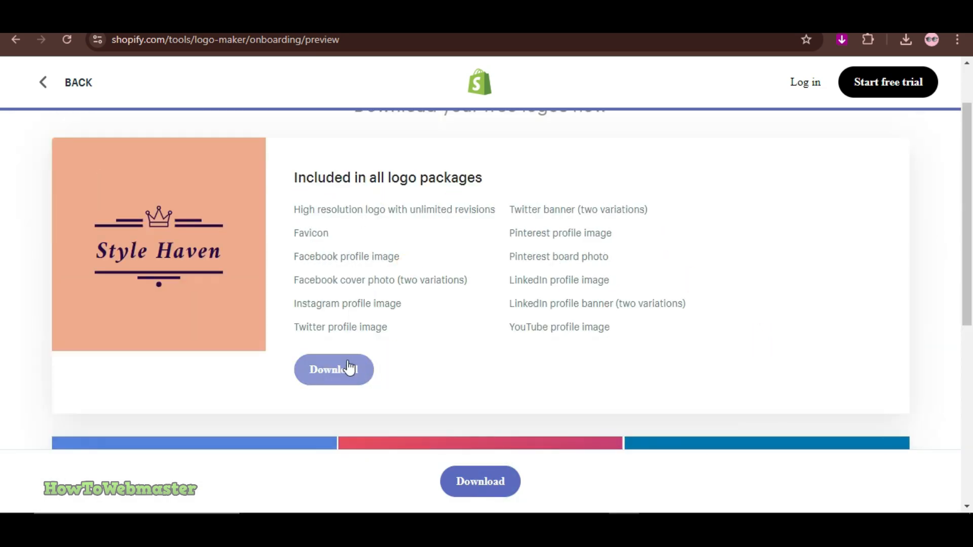
scroll(490, 380, "down", 4)
scroll(405, 344, "down", 3)
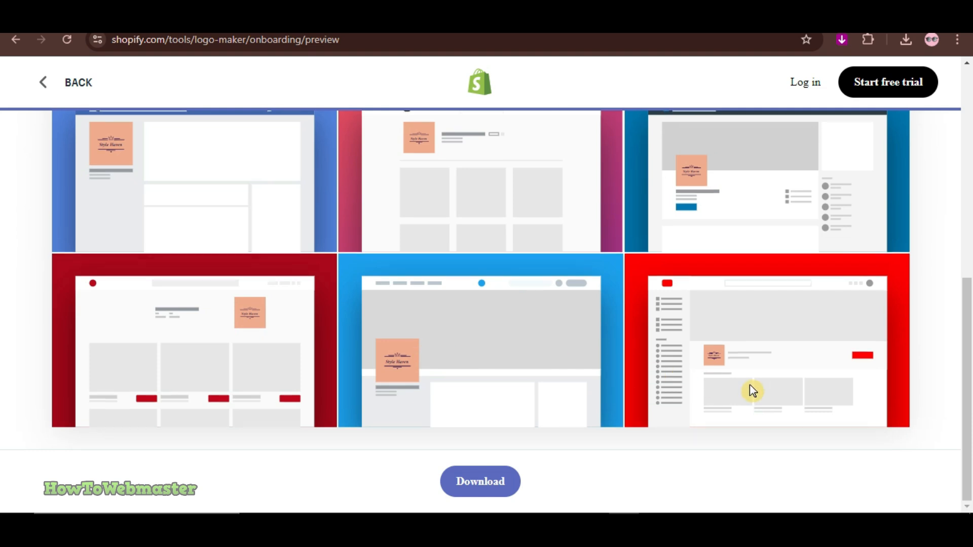
scroll(968, 340, "up", 2)
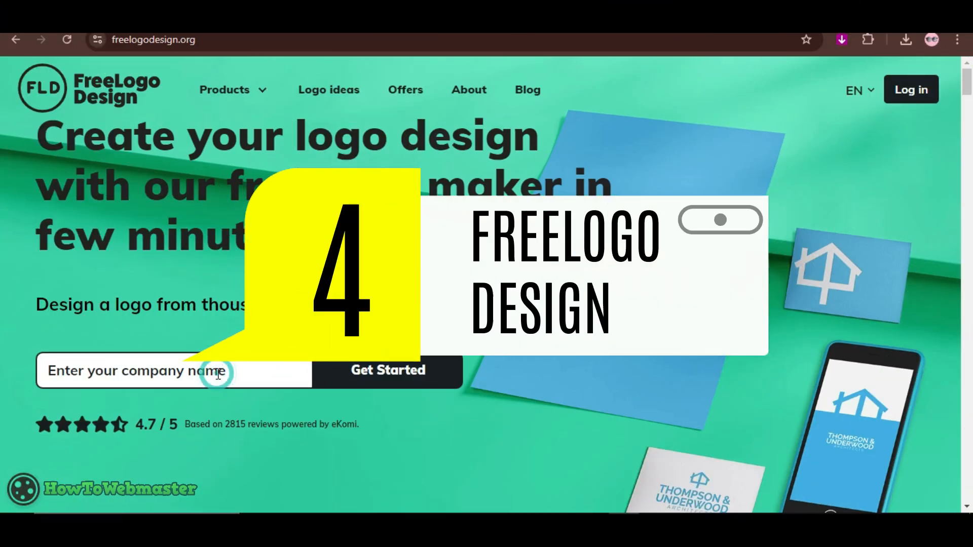
Step: Switch to FreeLogoDesign, start a logo for "Style Haven" and open the template with the woman's profile and flower
type("Styke")
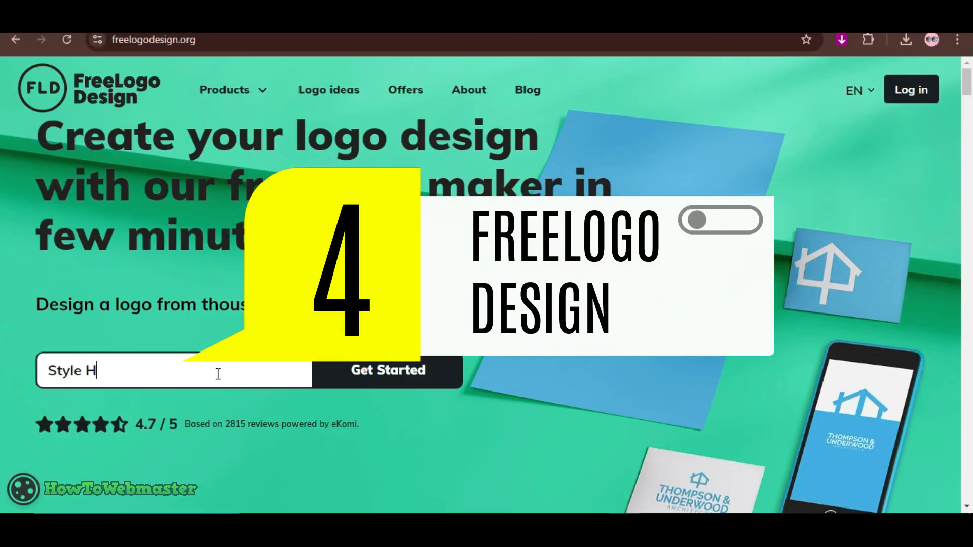
left_click(393, 368)
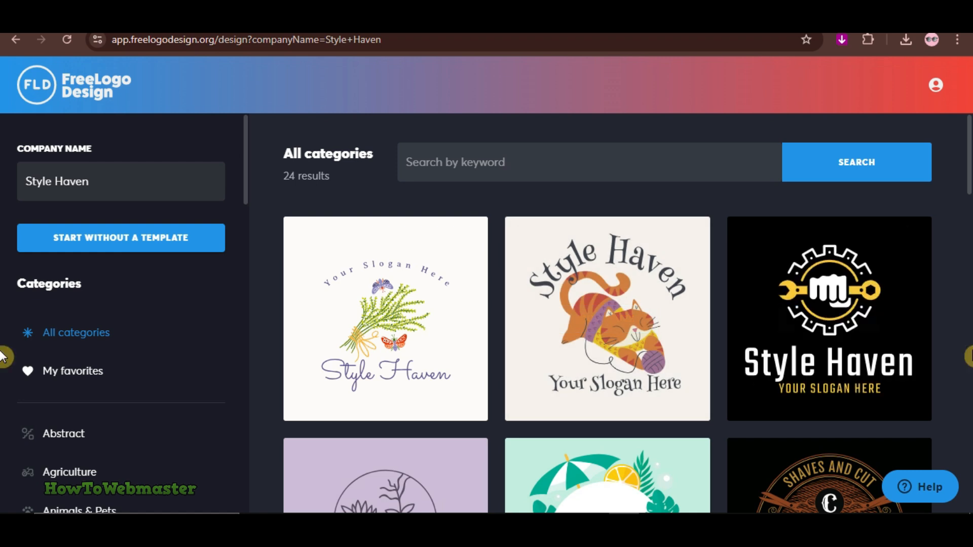
scroll(589, 269, "down", 10)
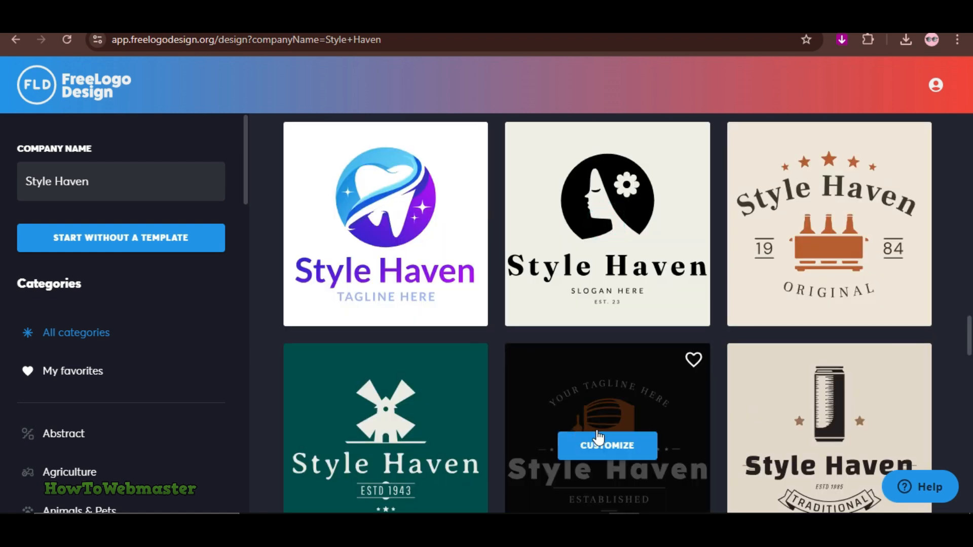
left_click(598, 436)
Step: Replace the slogan with "Wear the Trend, Own the Style" and recolour the logo's off-white background pink
left_click(412, 362)
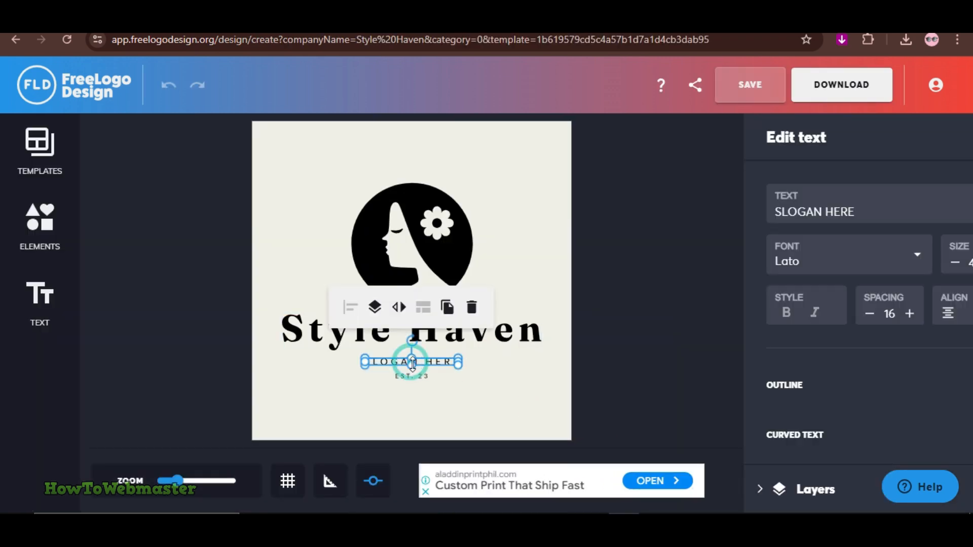
type("Wear the Trend, Own the Style")
left_click(521, 403)
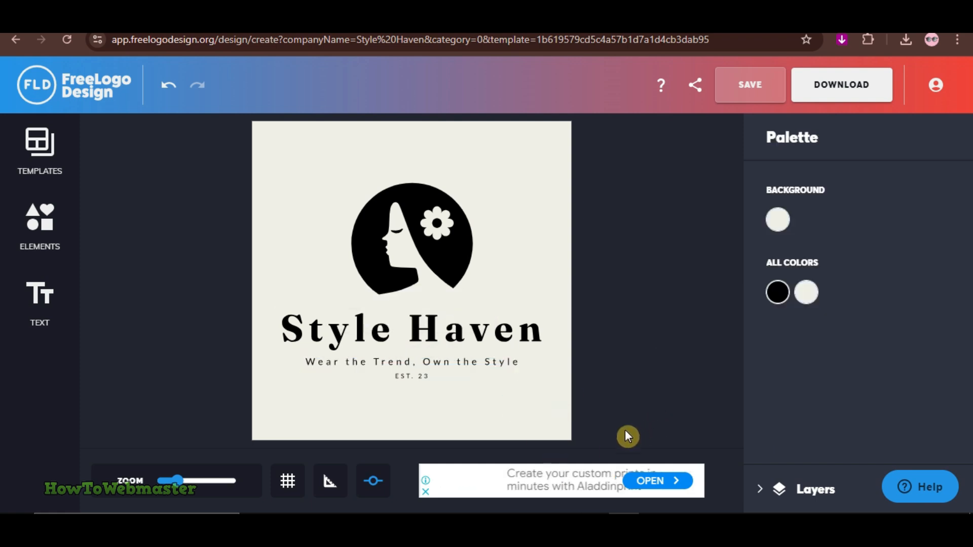
left_click(813, 295)
left_click_drag(616, 275, 751, 281)
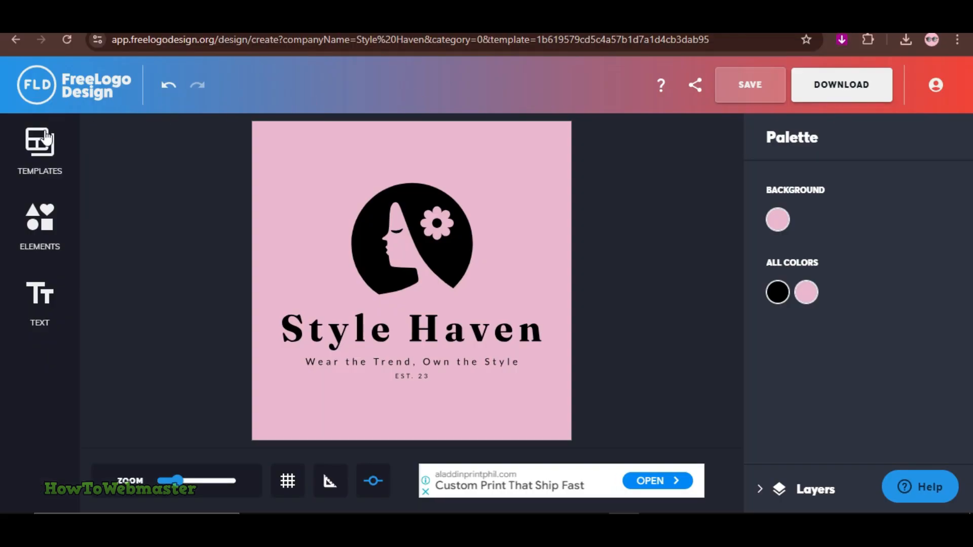
Step: Examine the editor's logo templates and the list of available template categories
left_click(46, 137)
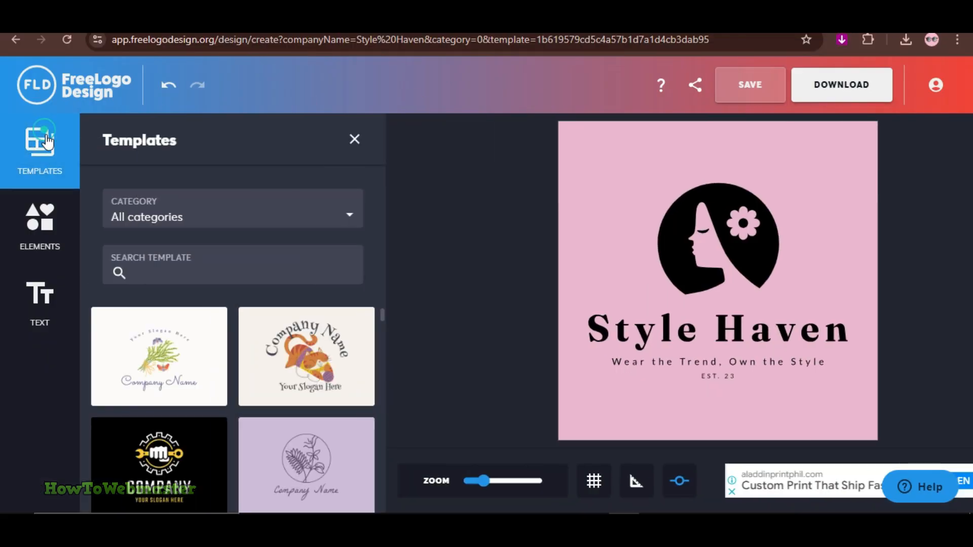
scroll(312, 398, "down", 5)
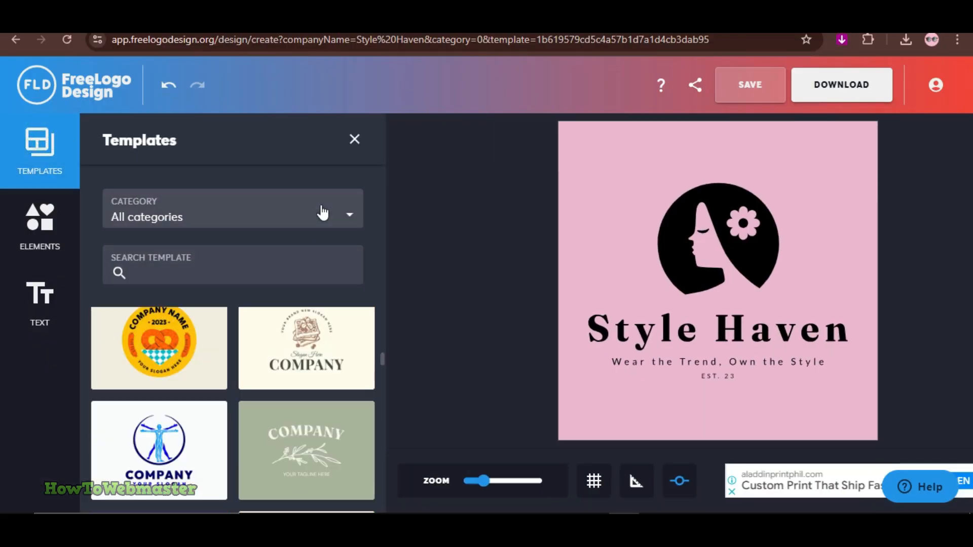
left_click(321, 209)
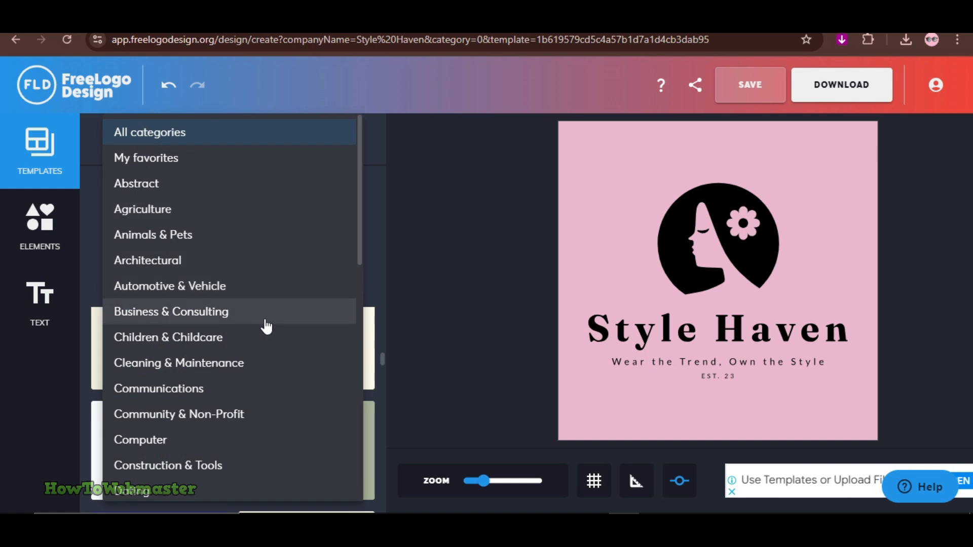
scroll(267, 329, "down", 4)
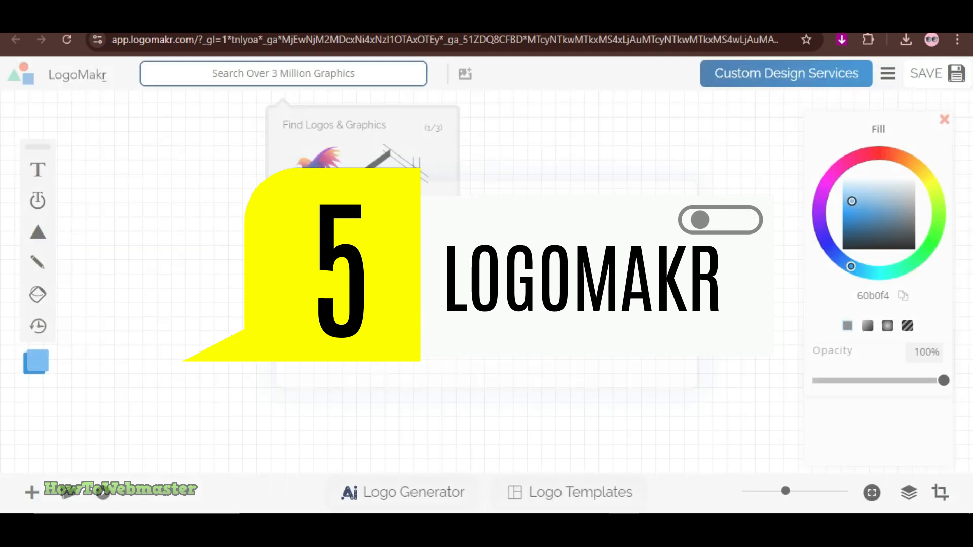
Step: Switch to LogoMakr, search its graphics for "dress" and pick the outlined ball gown with sparkles
left_click(419, 277)
left_click(324, 221)
left_click(273, 80)
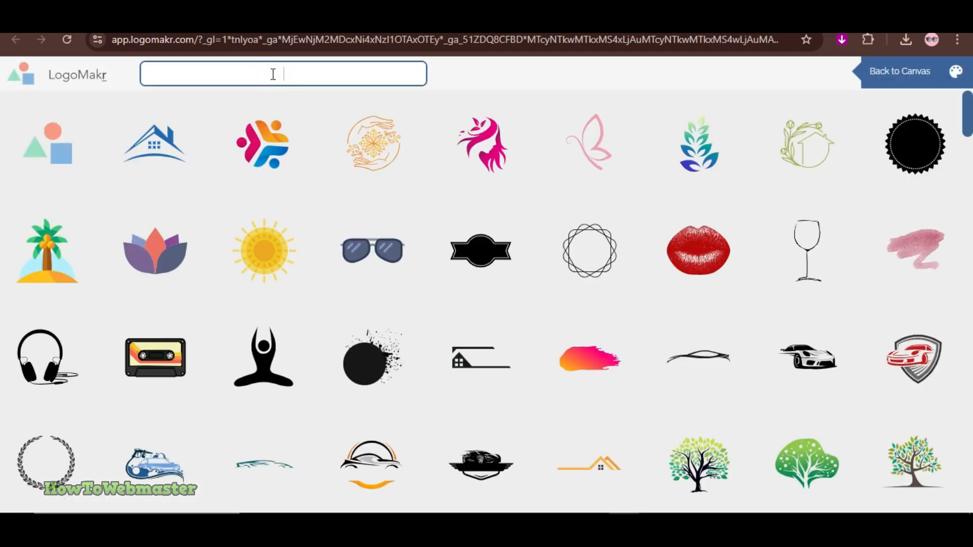
type("dress")
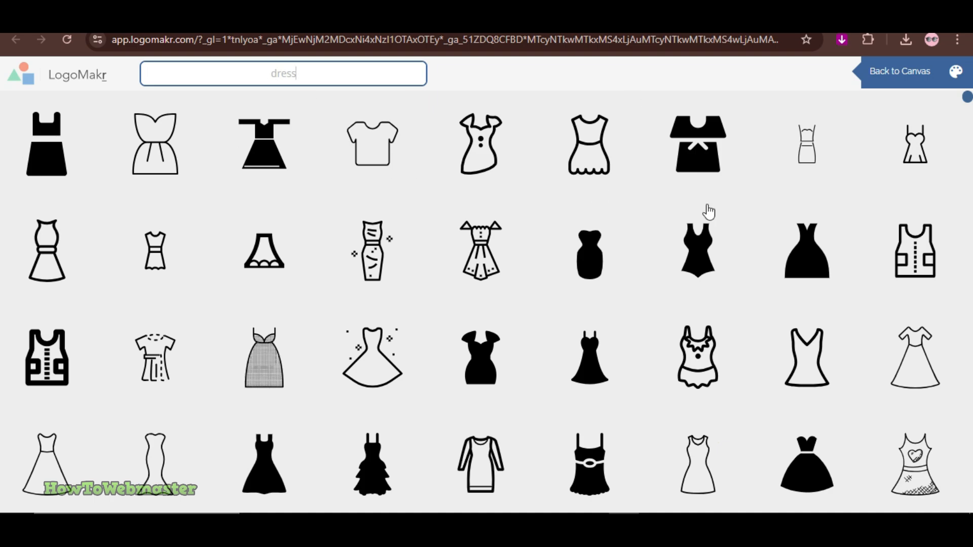
scroll(927, 391, "down", 2)
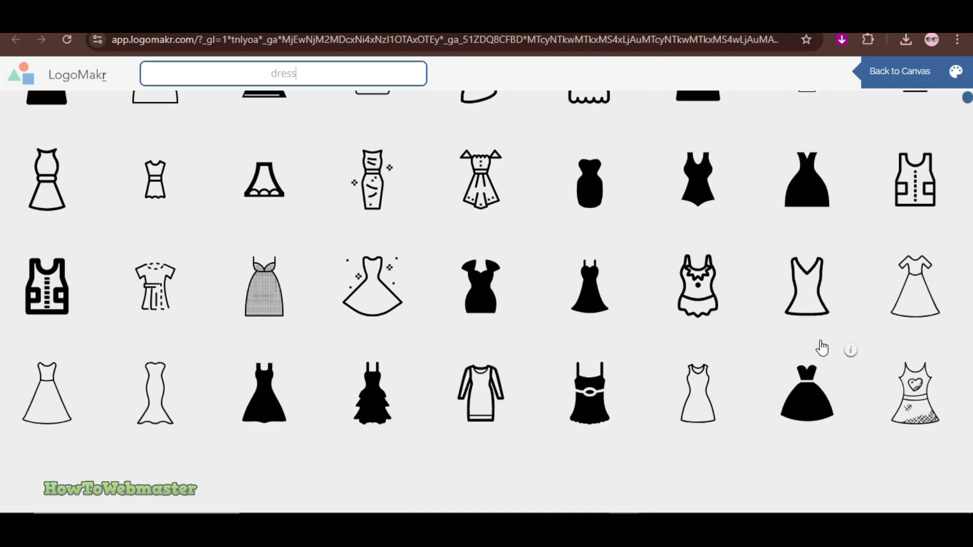
left_click(373, 286)
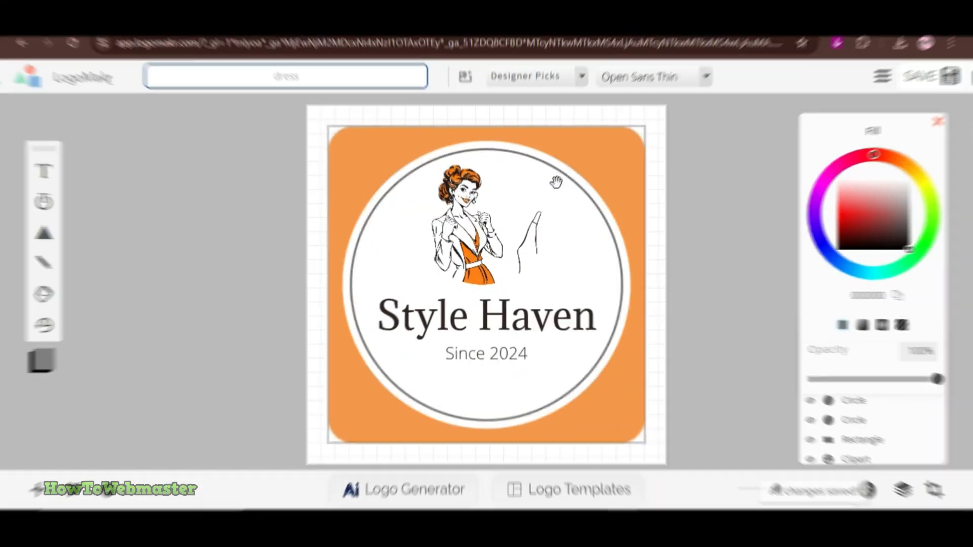
Step: Select the woman clipart and the orange background rectangle in the Style Haven design to inspect them
left_click(556, 236)
left_click(481, 228)
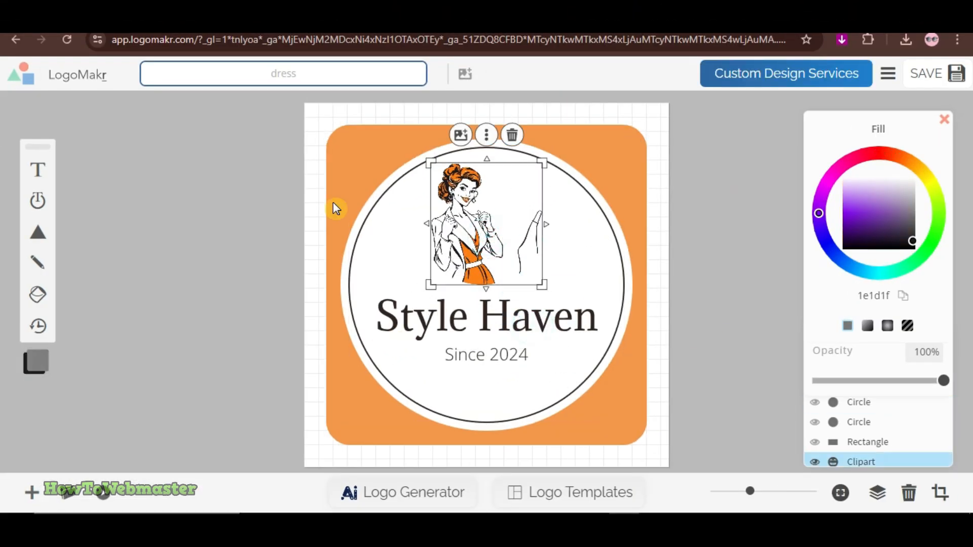
left_click(335, 209)
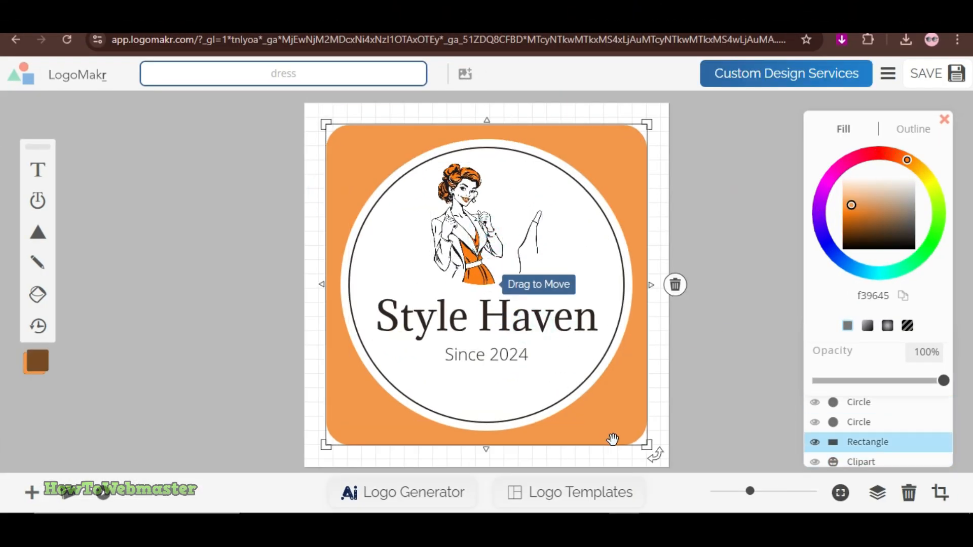
Step: Search the graphics library for "clothes" and browse the matching icons
left_click(305, 78)
scroll(608, 375, "down", 12)
left_click_drag(333, 71, 180, 77)
type("clothes")
scroll(619, 308, "down", 15)
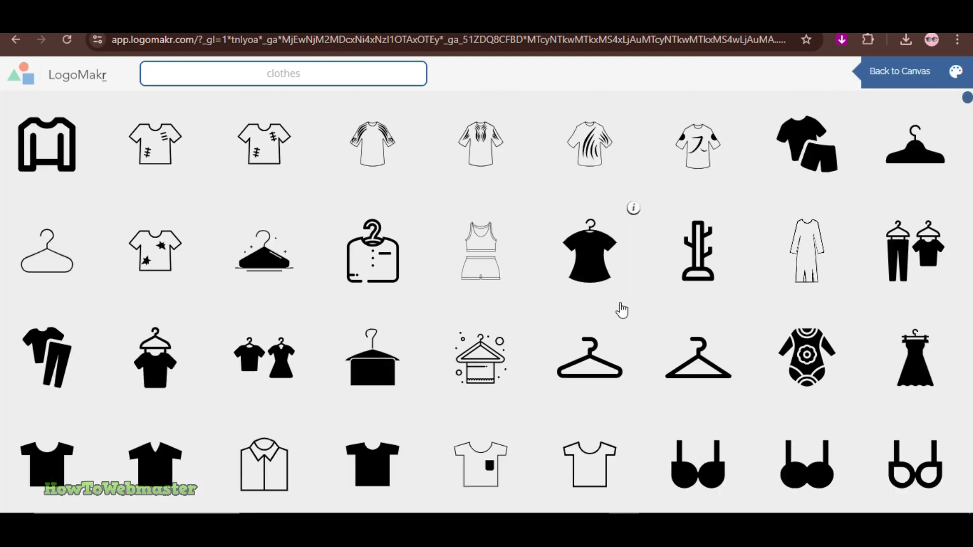
scroll(811, 373, "down", 10)
Step: Search the graphics library for "woman", browse the matches and return to the canvas
type("w")
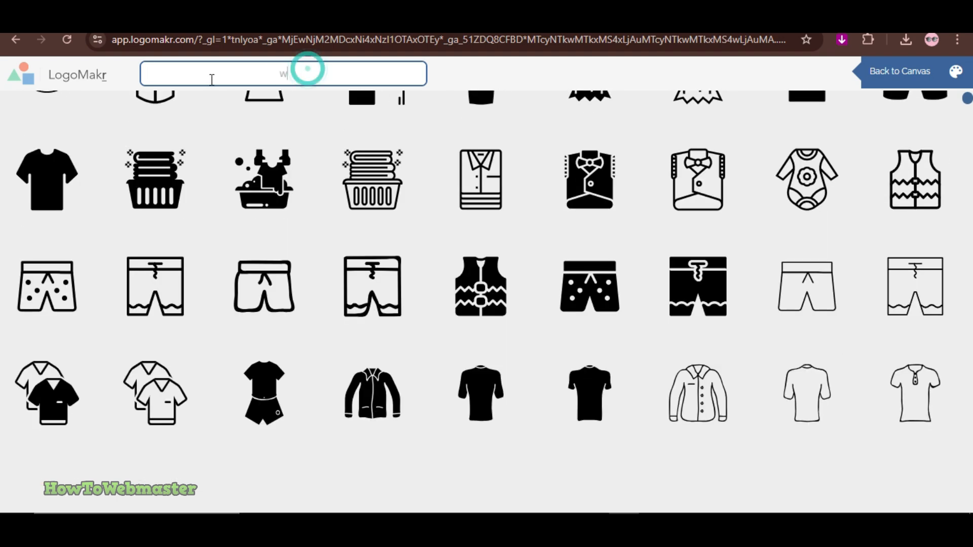
type("oman")
scroll(849, 304, "down", 5)
left_click(891, 81)
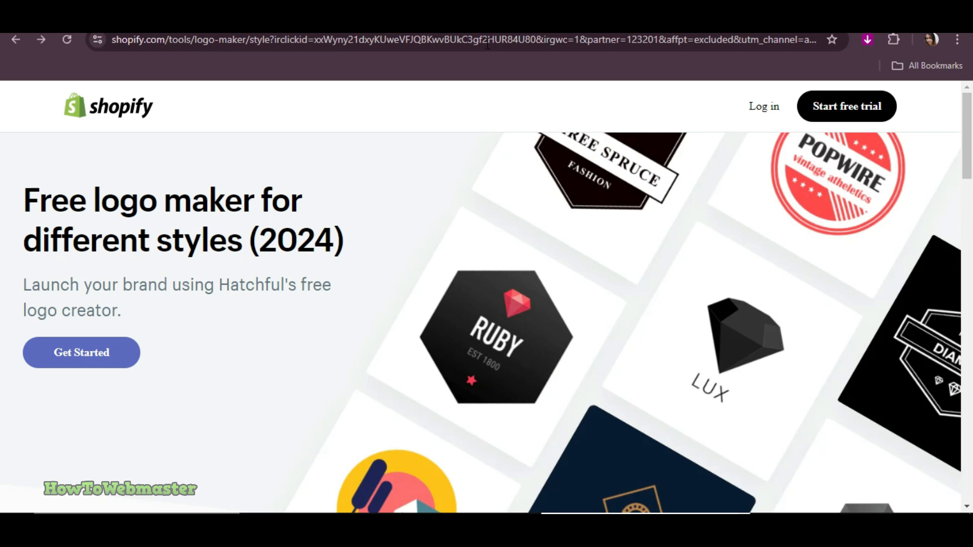
Step: Switch back to Shopify's Hatchful logo maker page and examine its overview of features
scroll(836, 239, "down", 9)
scroll(859, 265, "up", 1)
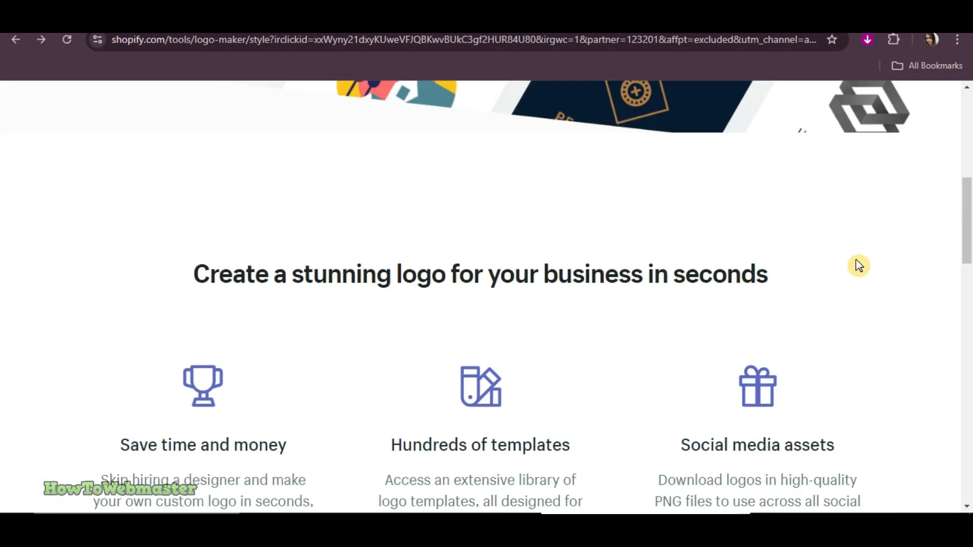